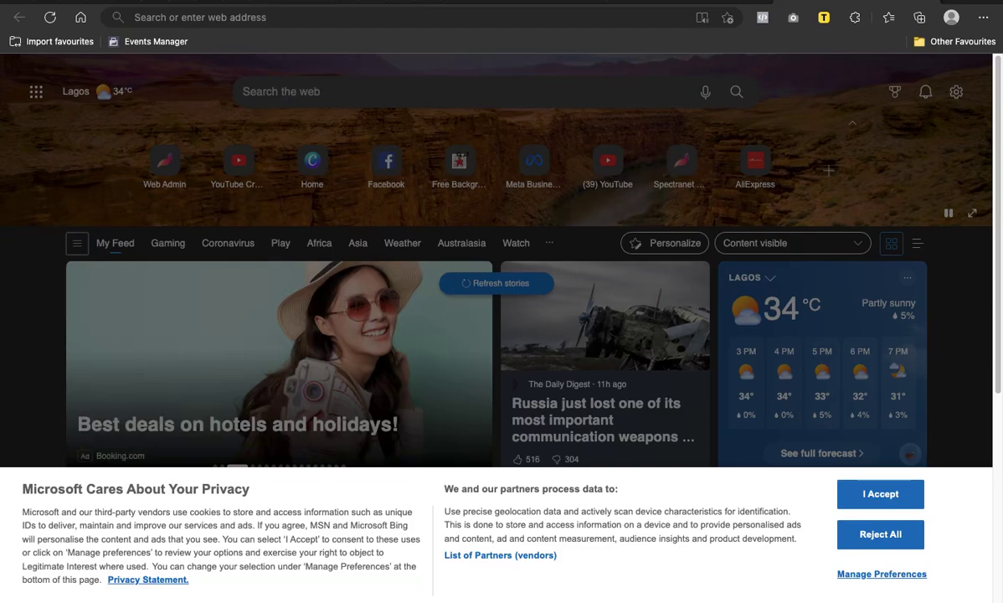
# Step: Open the YayText website at yaytext.com
pyautogui.click(397, 25)
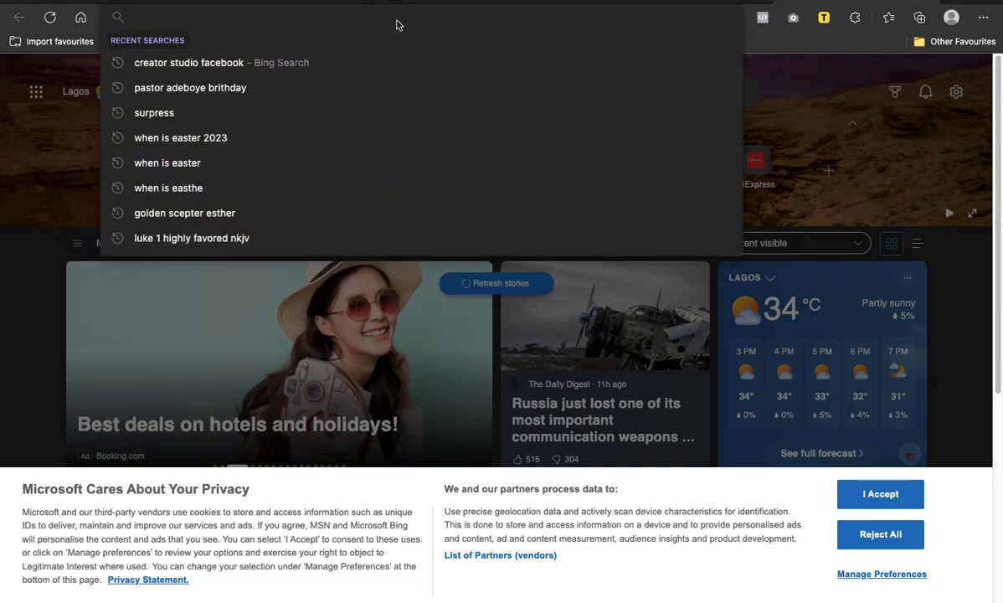
pyautogui.write('yaytex')
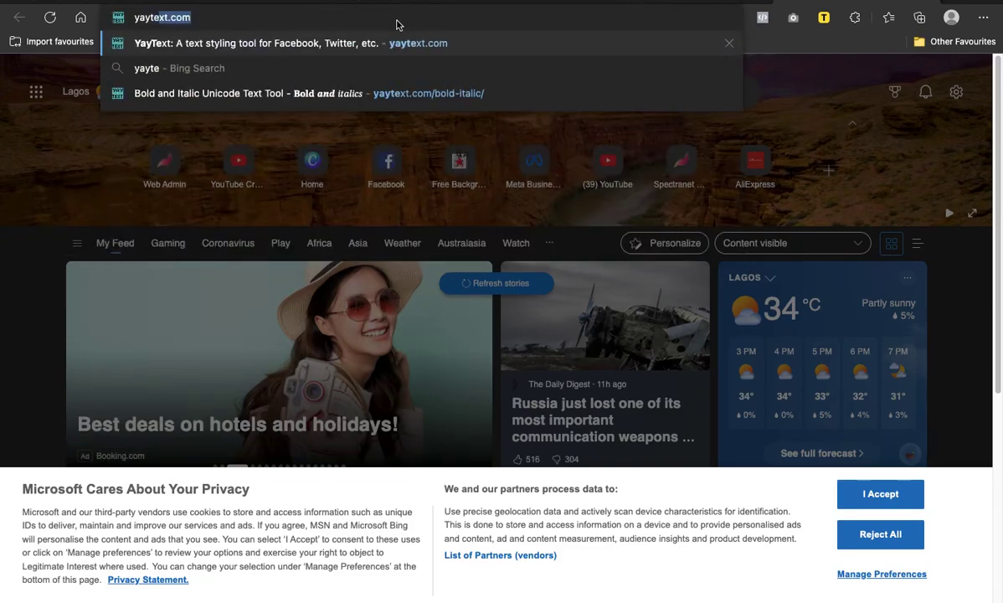
pyautogui.write('t.com')
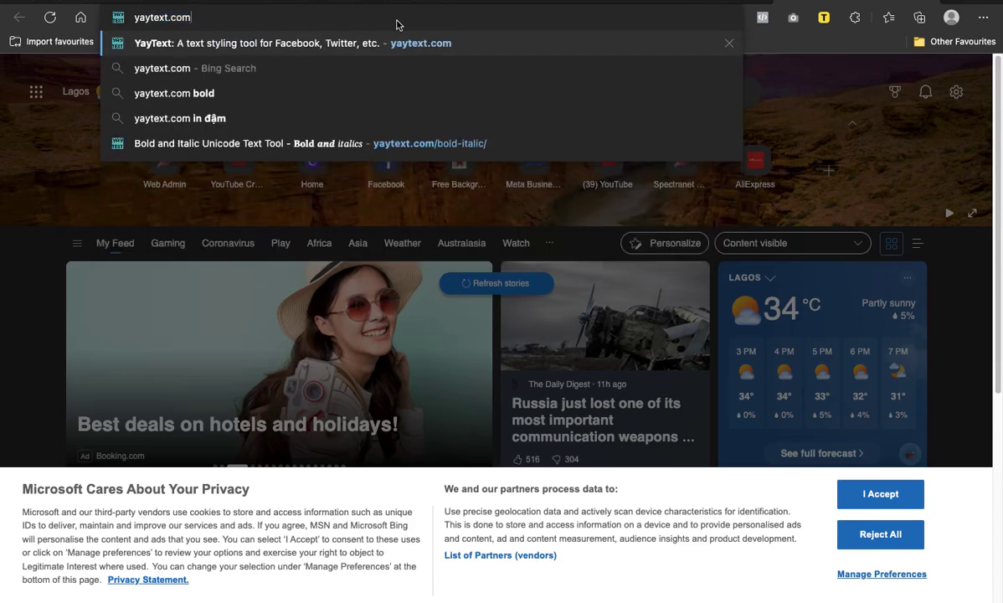
pyautogui.press('Return')
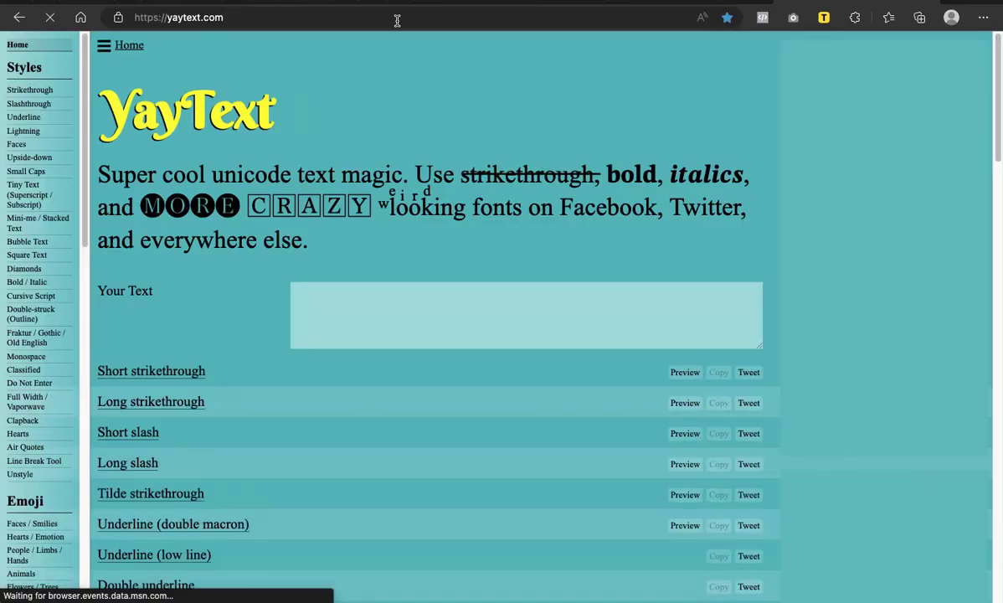
pyautogui.write('Hello')
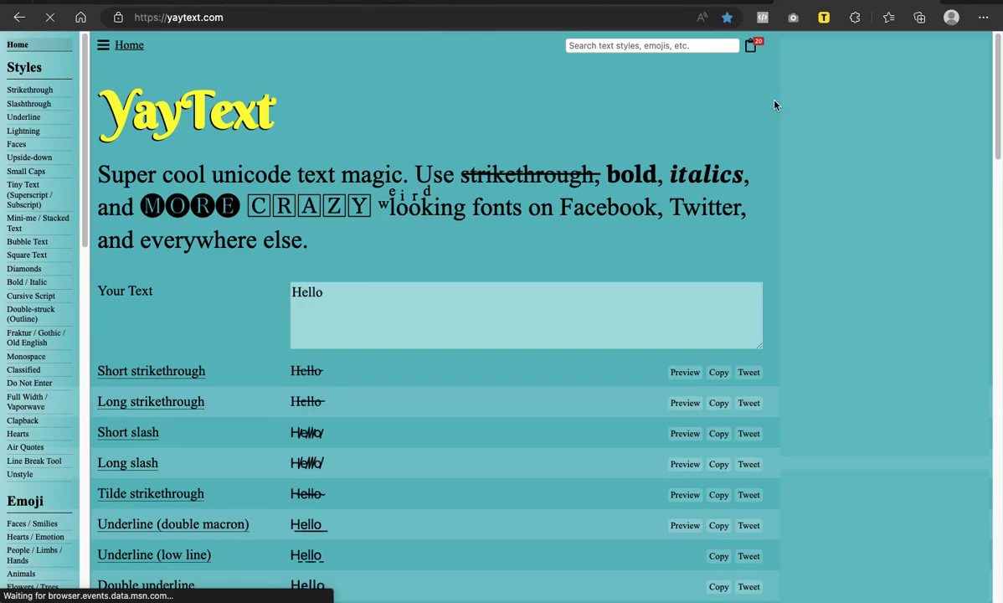
pyautogui.write(' text st')
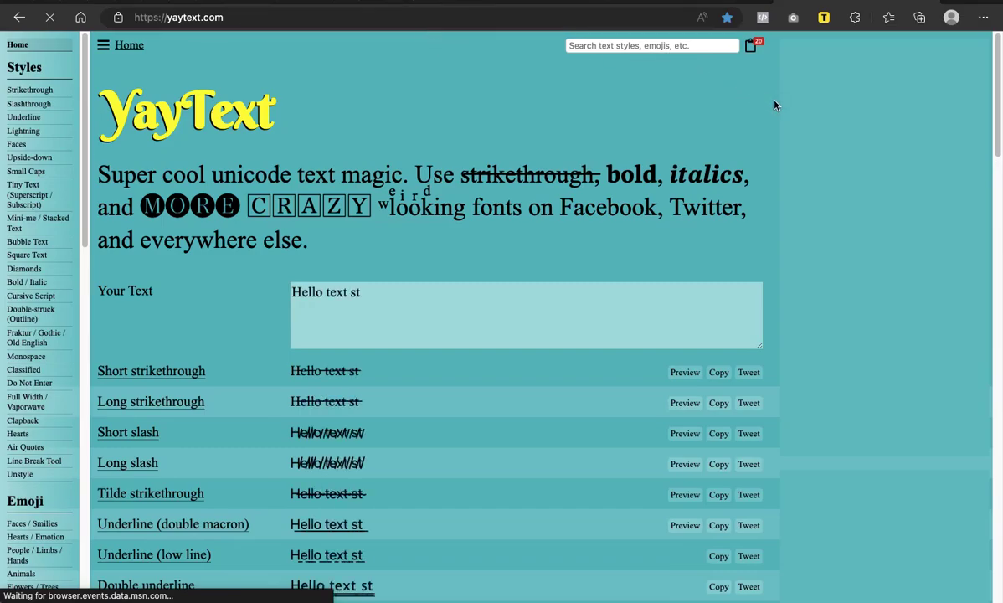
pyautogui.write('ring my old friend')
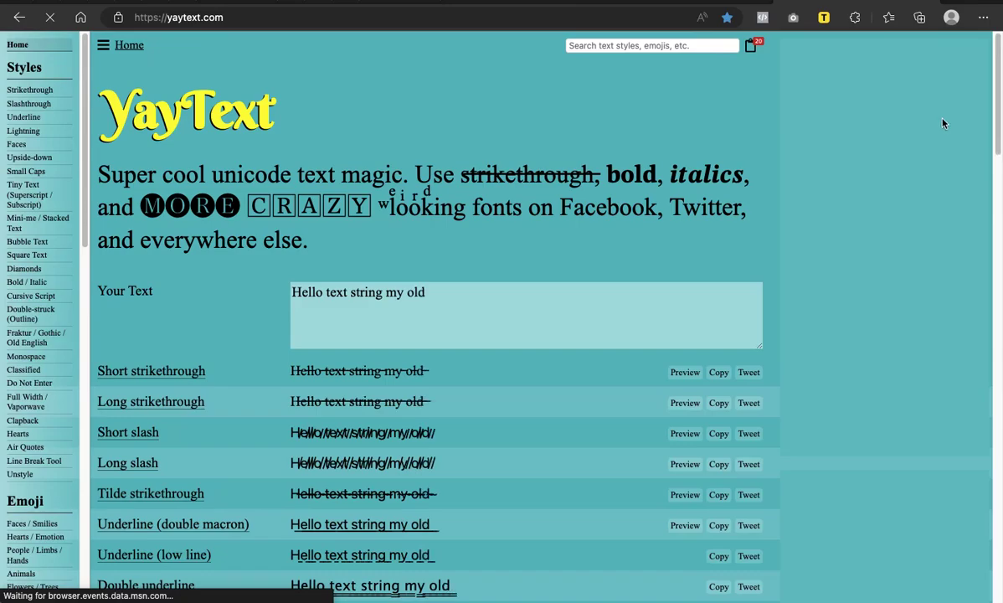
pyautogui.write('.')
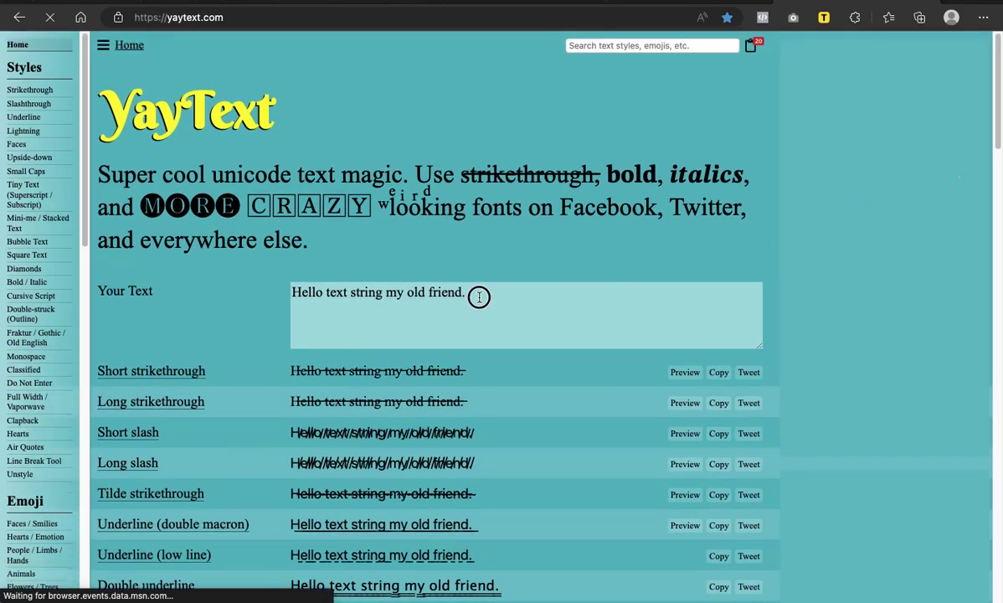
# Step: Enter "AAre you aware of a website that allows you bolden up your text?" as the text to style
pyautogui.click(368, 298)
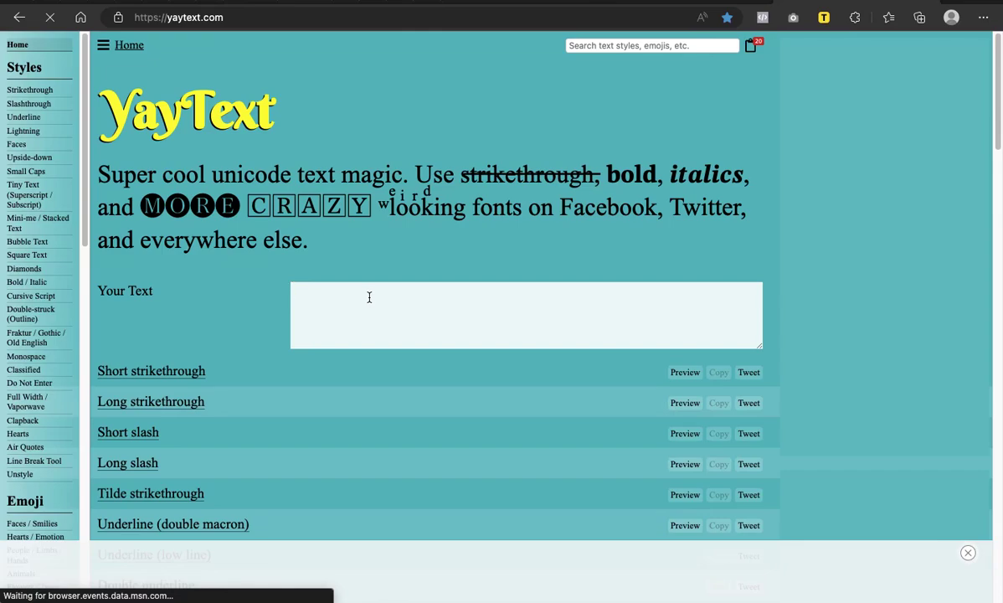
pyautogui.write('A')
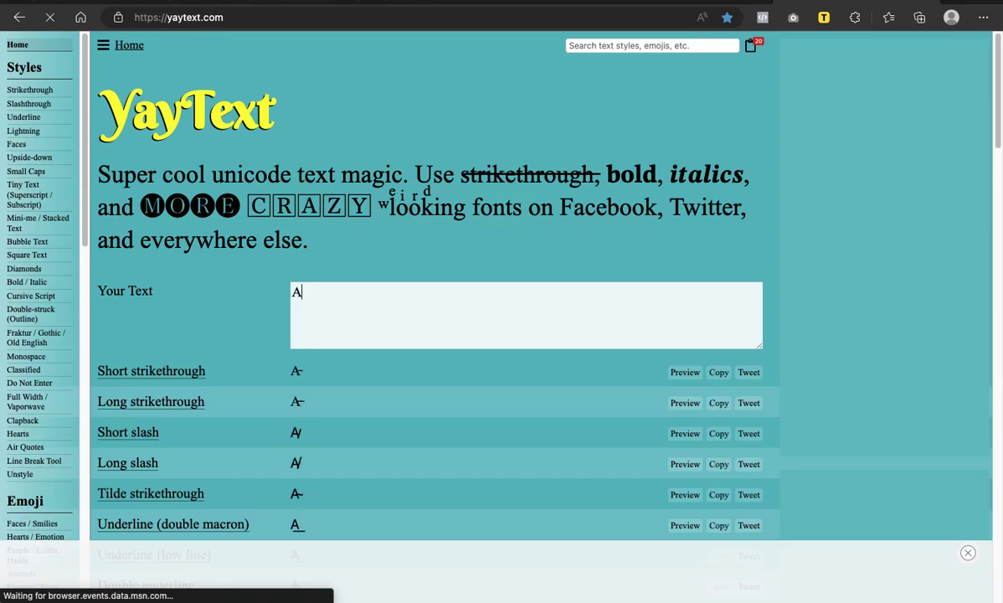
pyautogui.write('Are ')
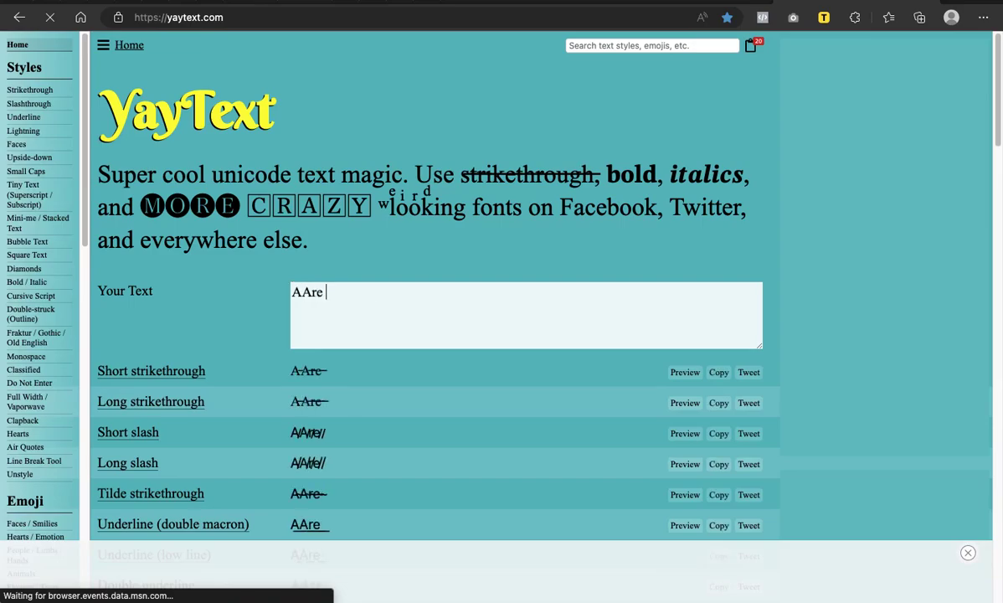
pyautogui.write('you')
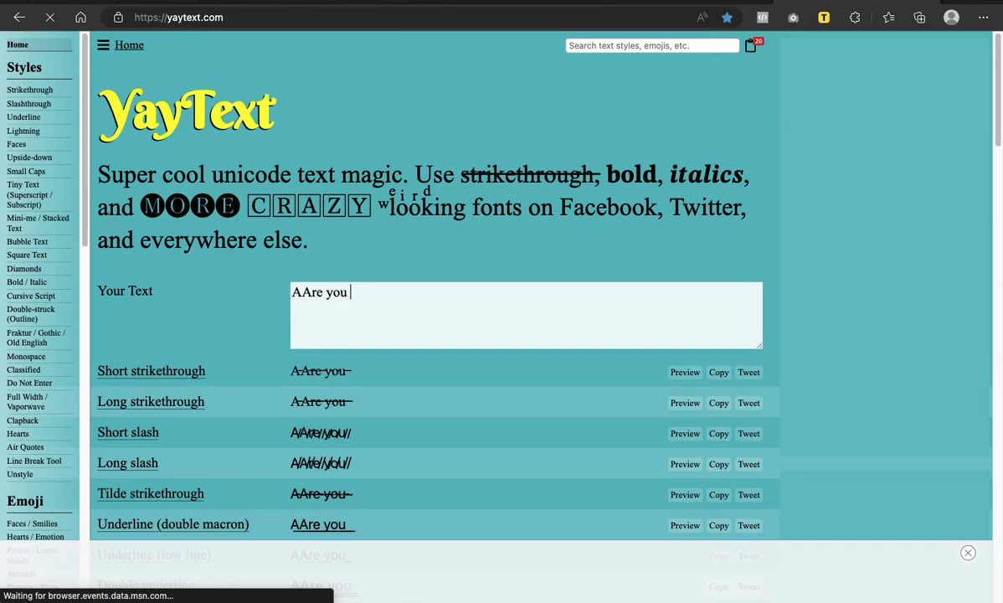
pyautogui.write('aware of a website that allows you')
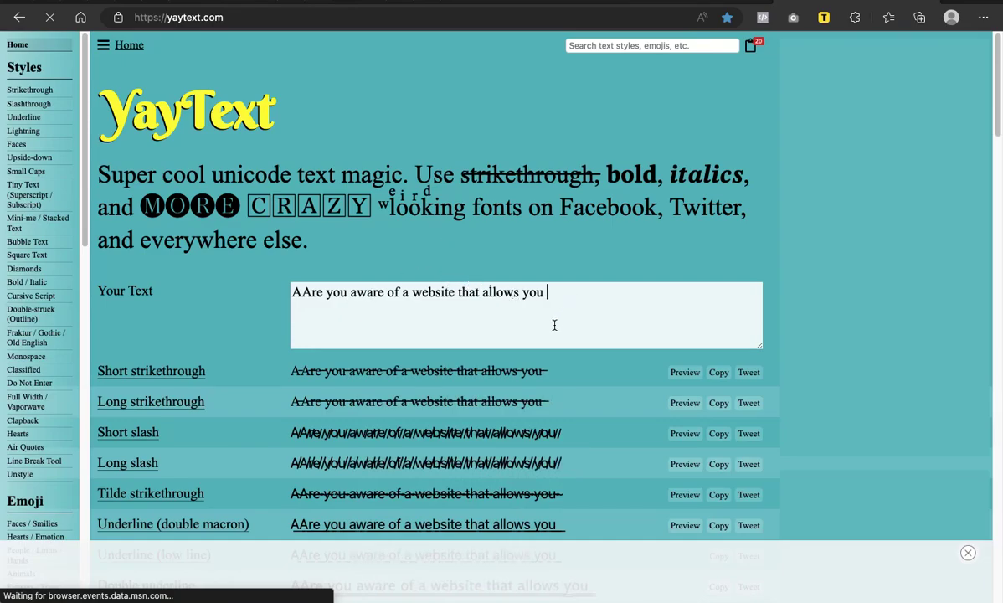
pyautogui.write('bolden up your text?')
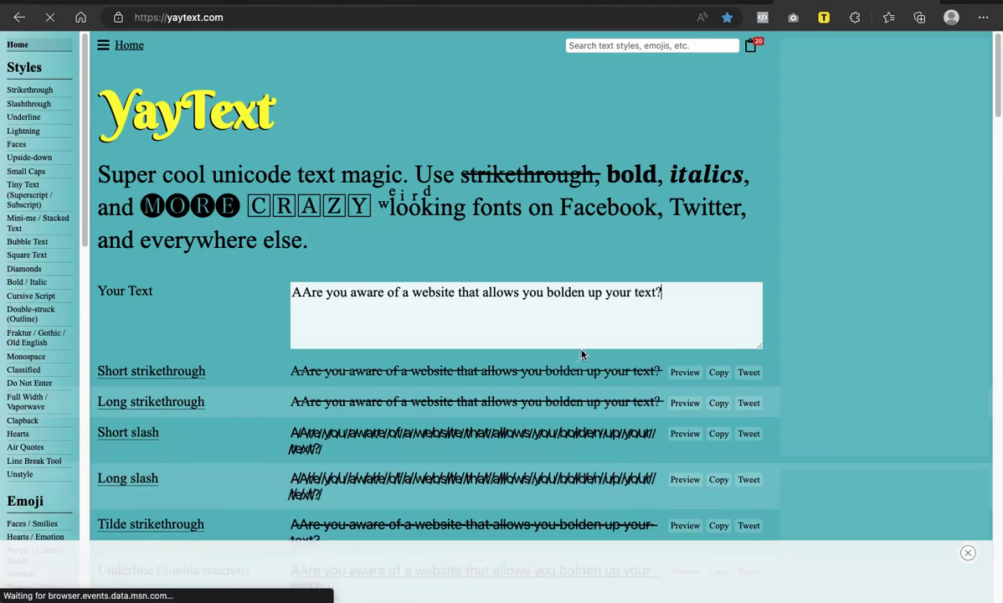
# Step: Copy the short strikethrough version and paste it below the original sentence in Your Text, separated by a blank line
pyautogui.scroll(-2, 588, 350)
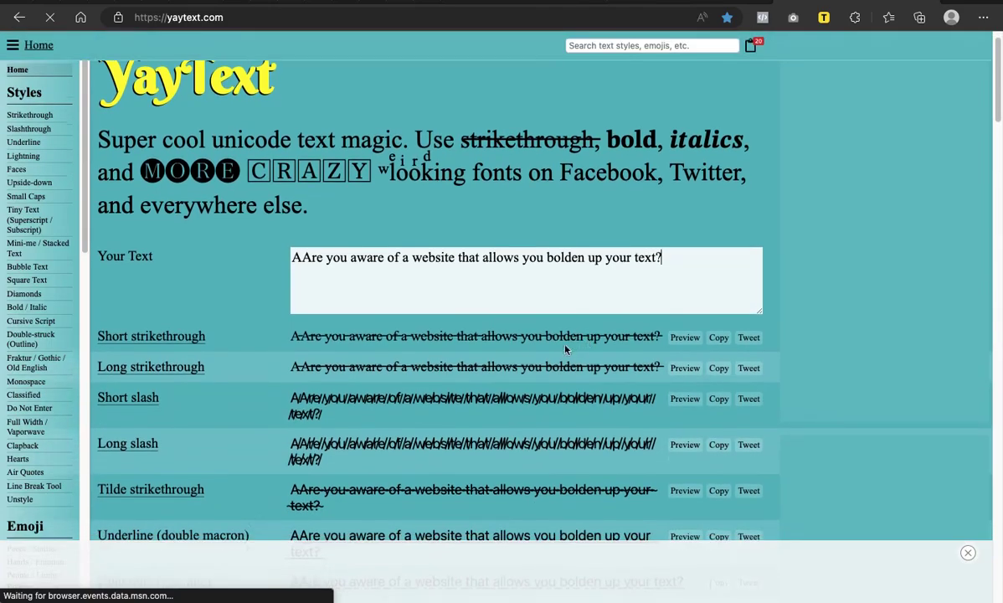
pyautogui.scroll(-5, 518, 354)
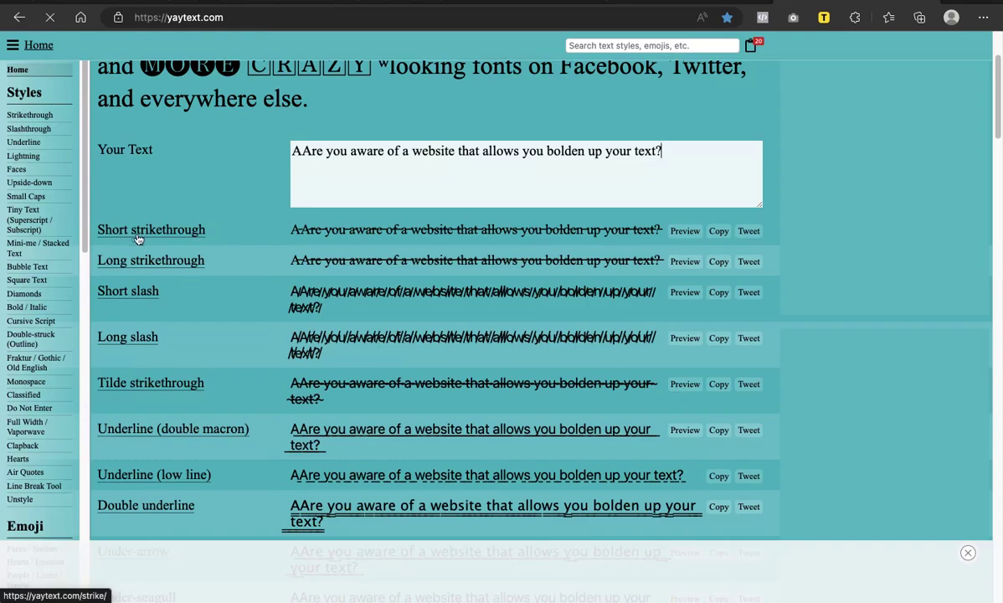
pyautogui.click(719, 232)
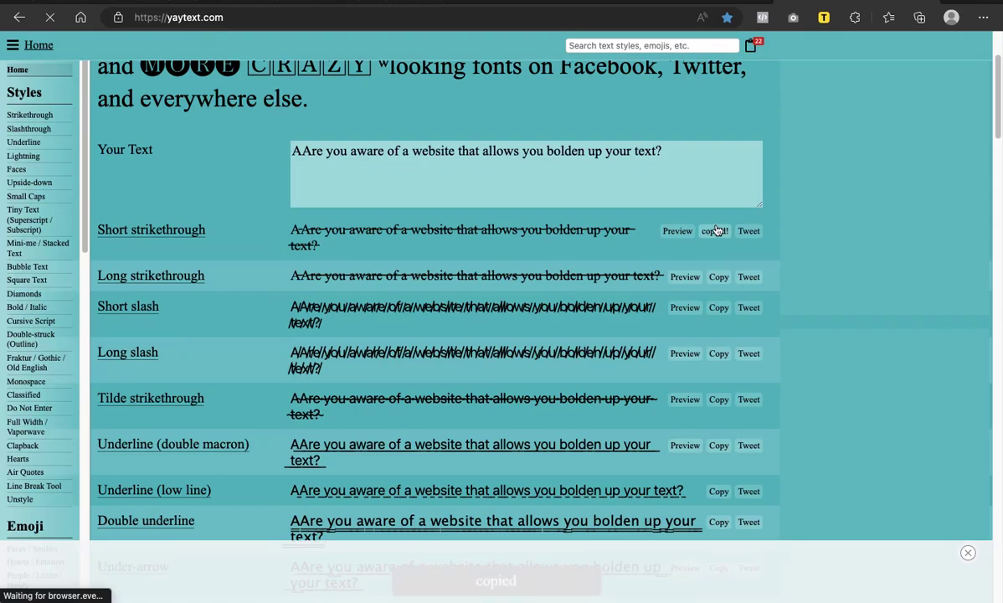
pyautogui.click(558, 172)
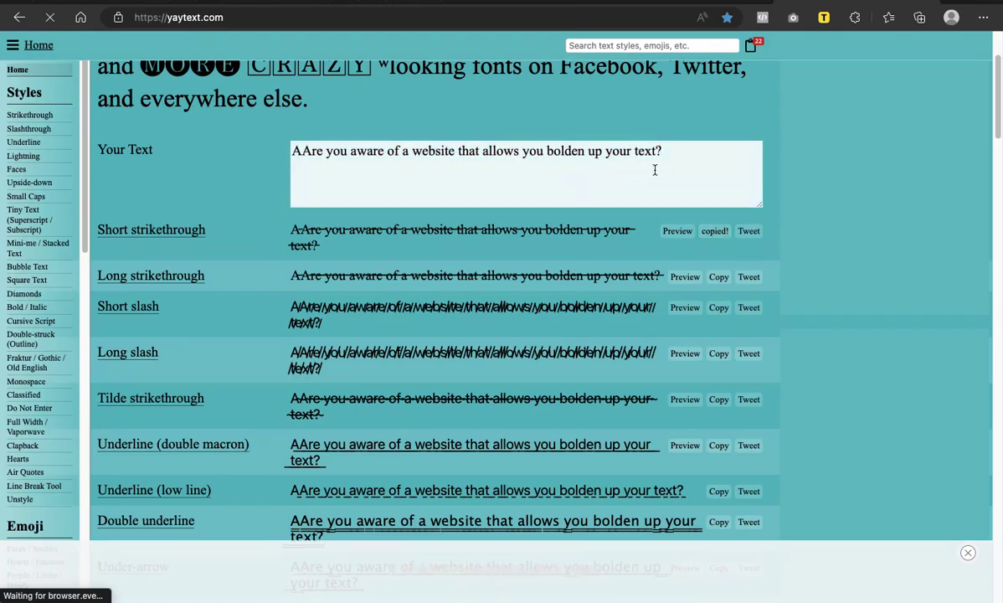
pyautogui.press('Return')
pyautogui.press('Return')
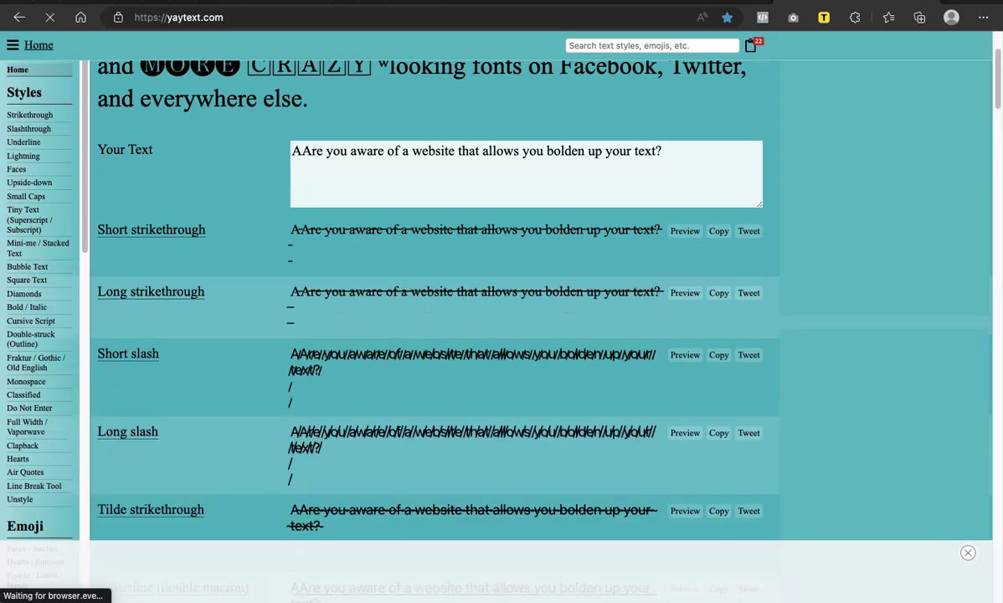
pyautogui.hotkey('ctrl', 'v')
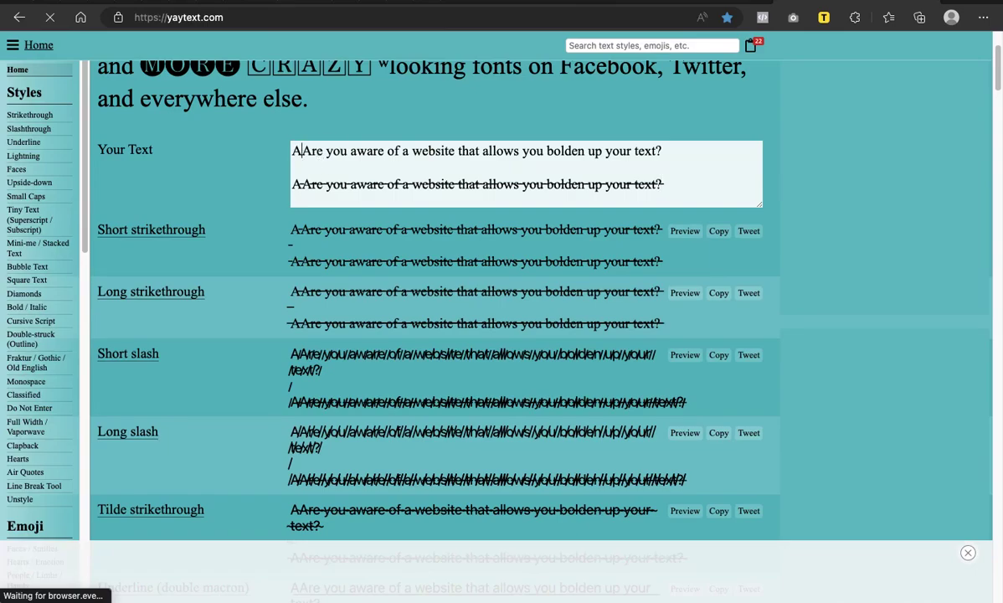
# Step: Remove the extra "A" at the start of the sentence and delete the pasted strikethrough line
pyautogui.press('BackSpace')
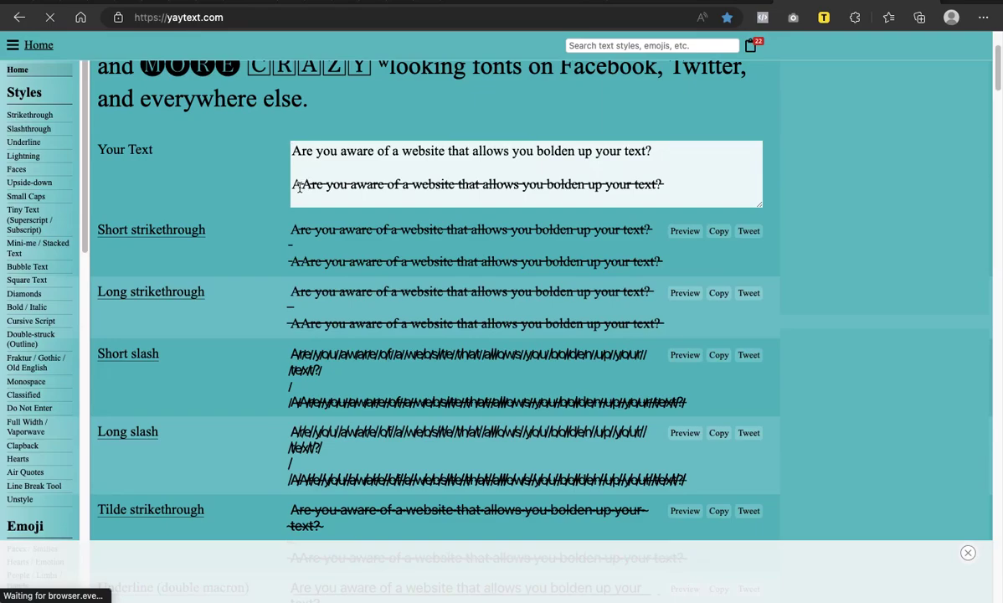
pyautogui.click(667, 183)
pyautogui.moveTo(667, 182); pyautogui.dragTo(293, 185)
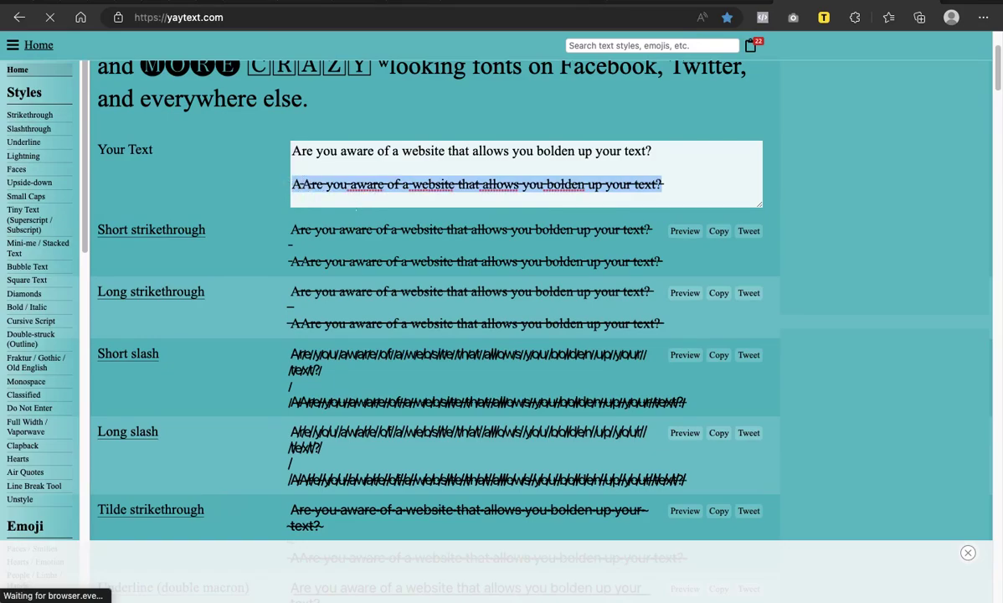
pyautogui.press('BackSpace')
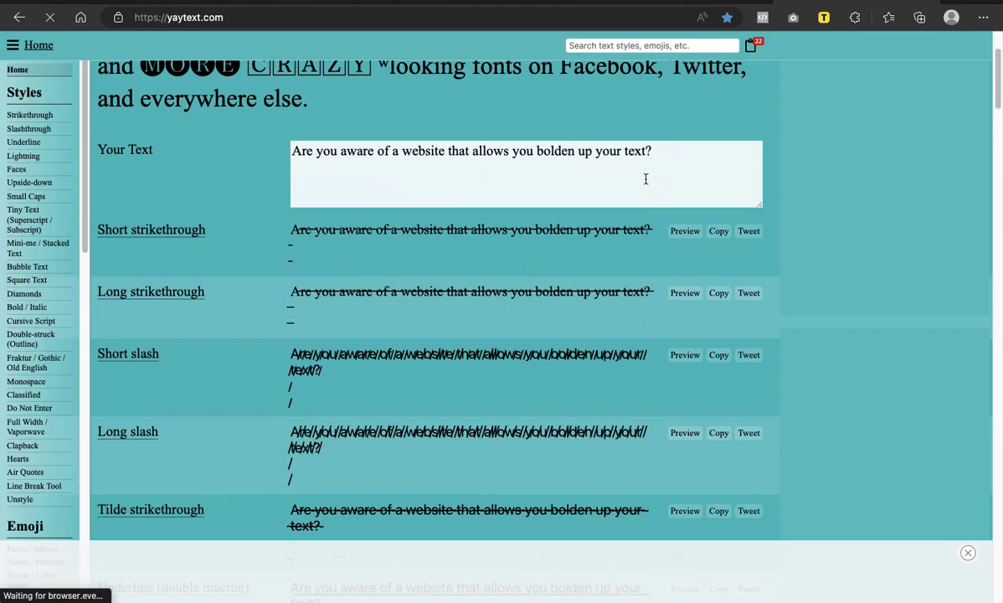
# Step: Examine the sentence in the strikethrough, slash, underline and lightning styles, comparing them with the original text
pyautogui.scroll(-1, 570, 244)
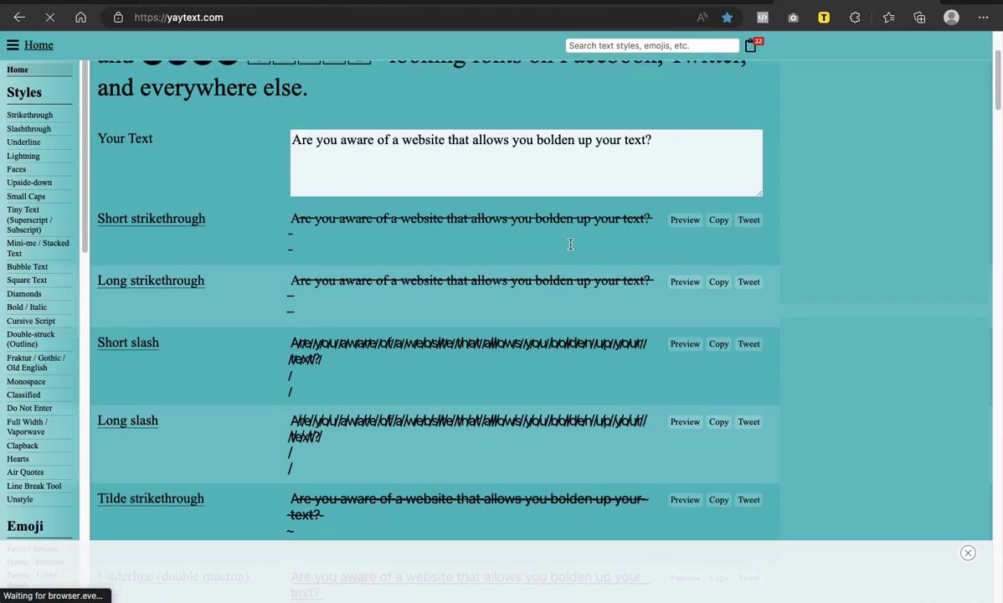
pyautogui.scroll(-3, 570, 248)
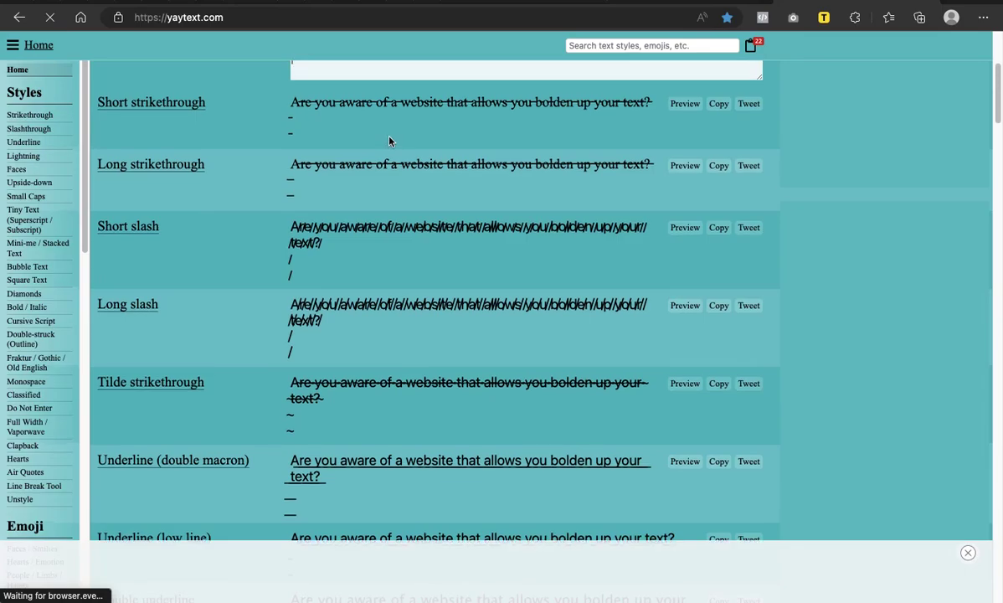
pyautogui.scroll(2, 368, 130)
pyautogui.scroll(-1, 323, 251)
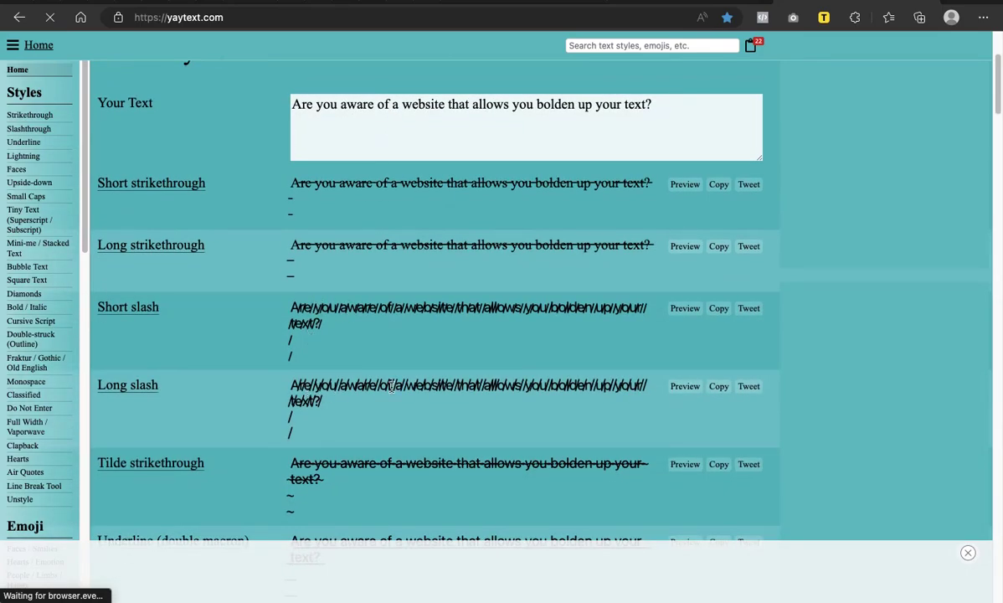
pyautogui.scroll(-3, 368, 381)
pyautogui.scroll(-3, 391, 387)
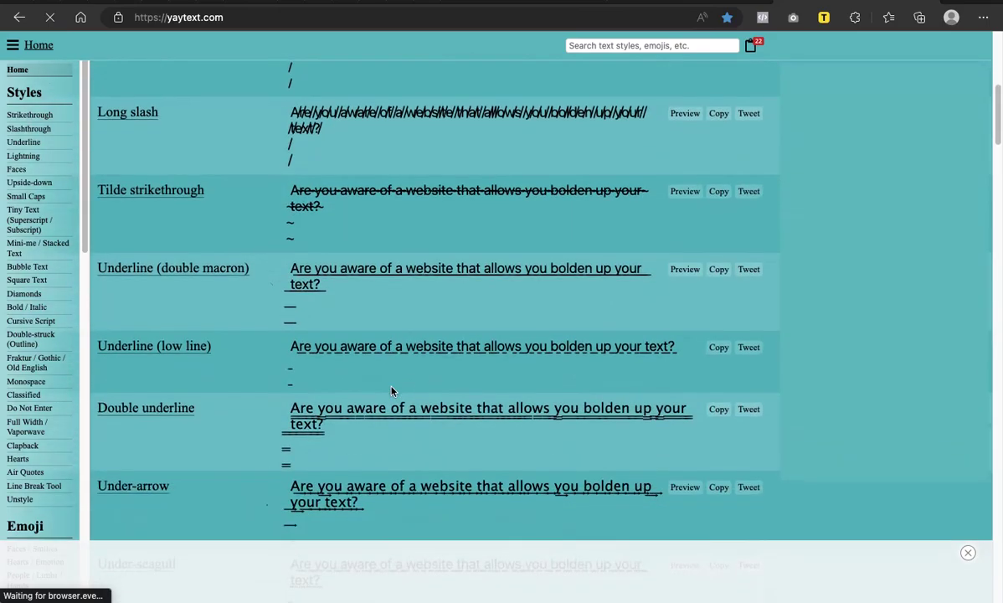
pyautogui.scroll(-5, 391, 391)
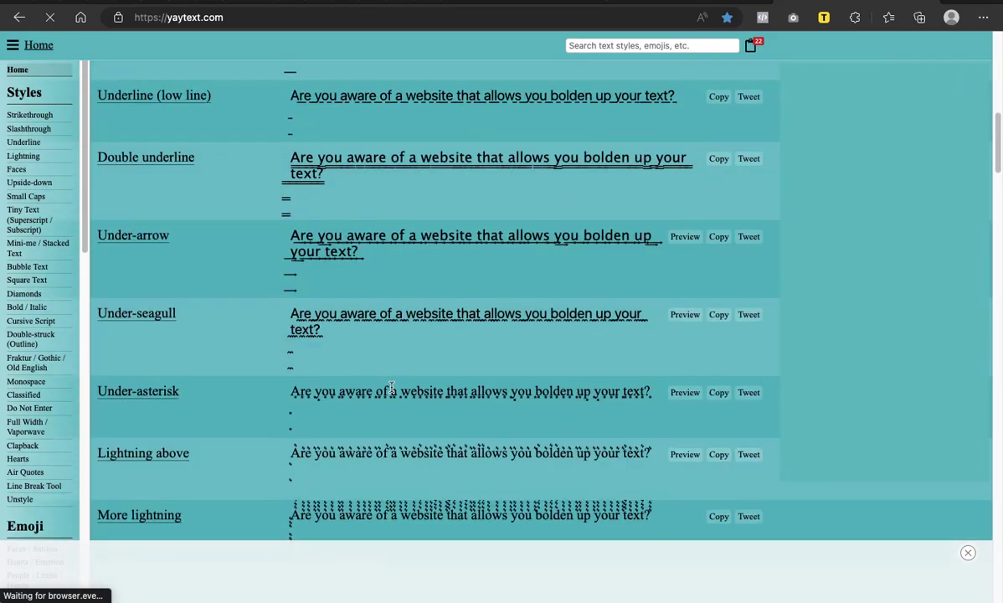
pyautogui.scroll(-1, 391, 388)
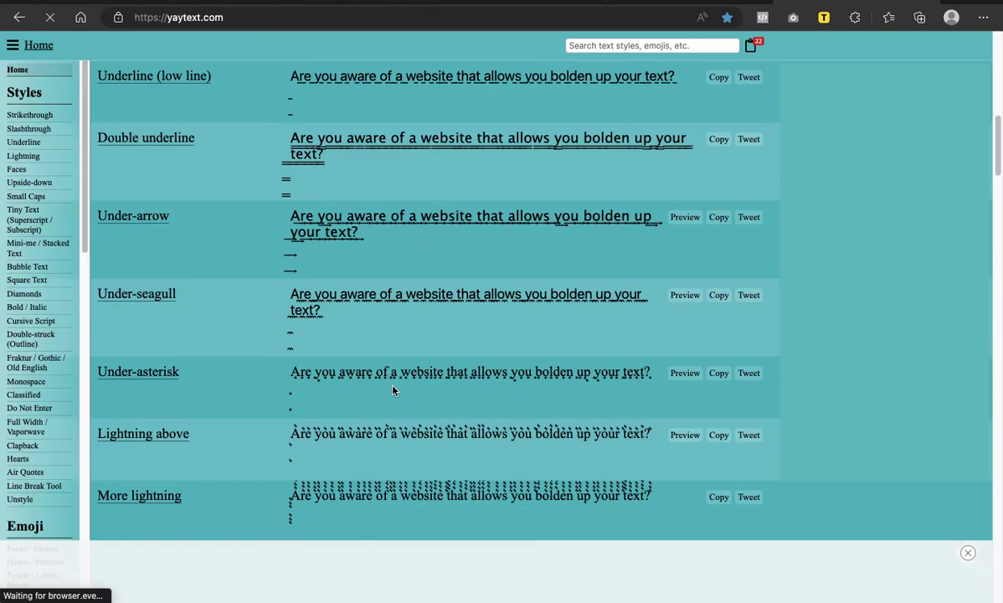
pyautogui.scroll(4, 398, 227)
pyautogui.scroll(6, 398, 227)
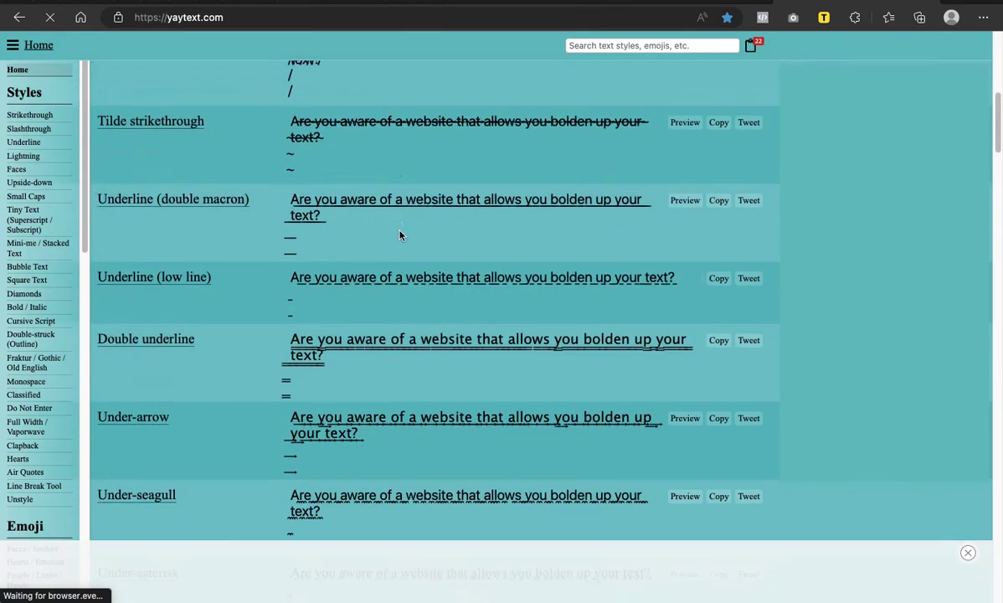
pyautogui.scroll(3, 401, 238)
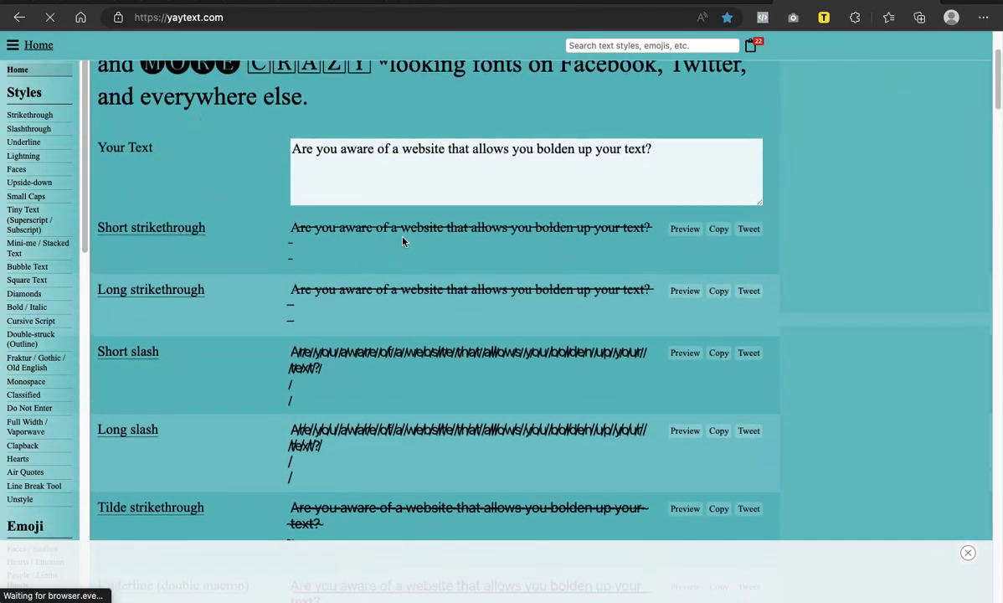
pyautogui.click(424, 201)
pyautogui.scroll(1, 425, 204)
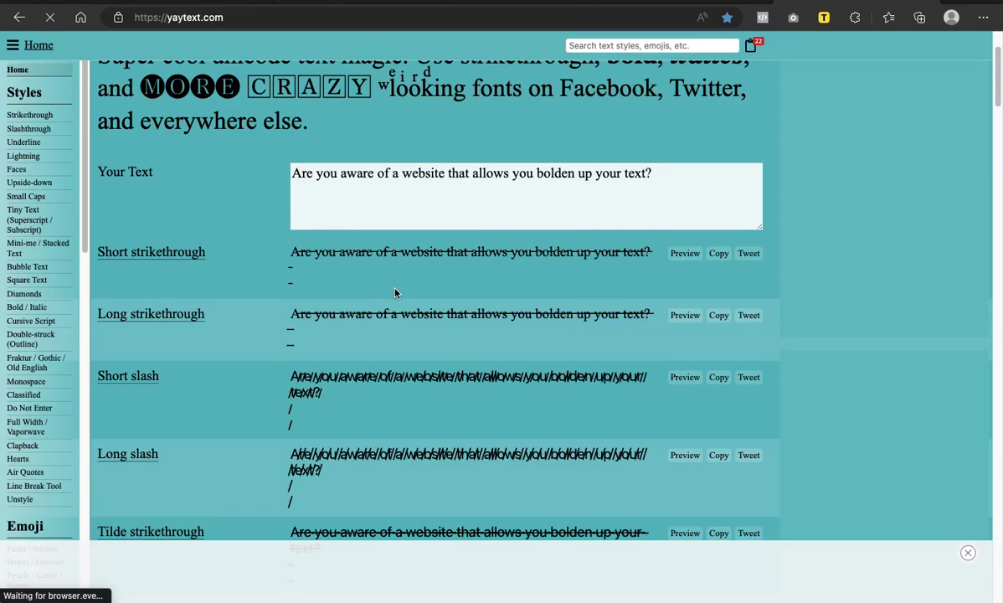
# Step: Examine the sentence in the other listed styles, from underline, lightning and faces through bubble, square and diamonds to bold, italic and script
pyautogui.scroll(-10, 397, 282)
pyautogui.scroll(-10, 396, 292)
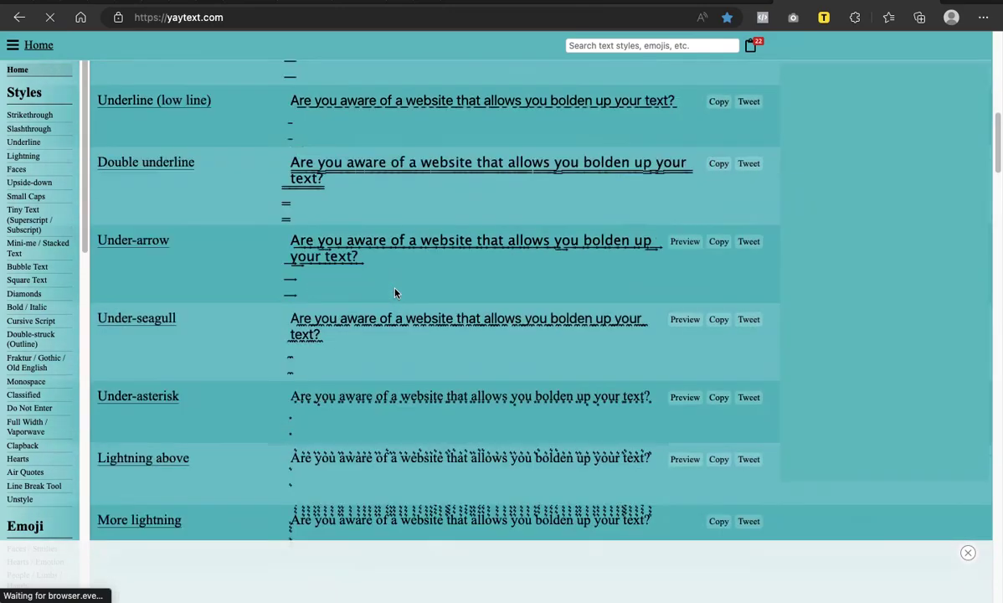
pyautogui.scroll(-3, 396, 292)
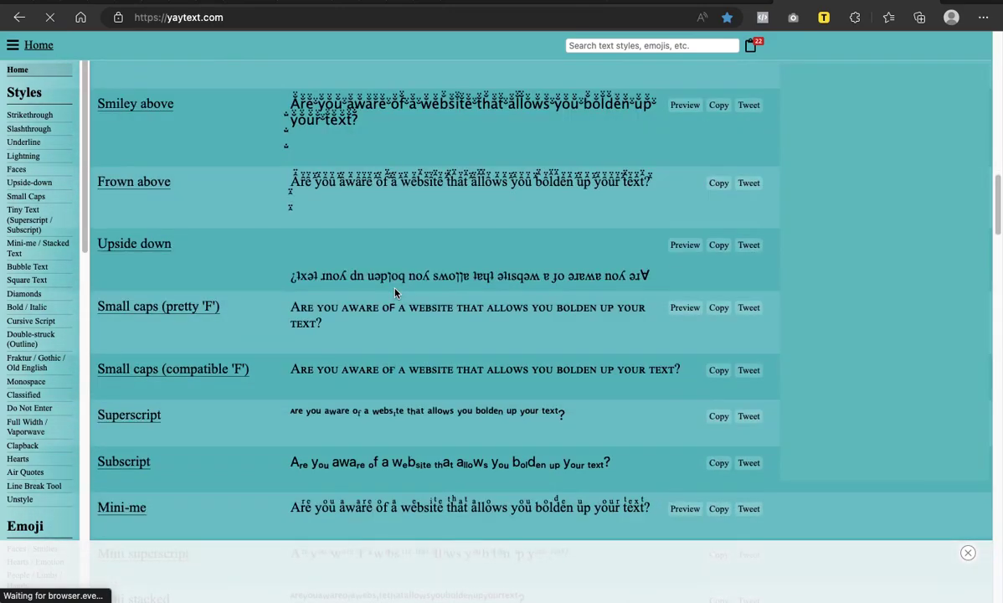
pyautogui.scroll(-6, 396, 292)
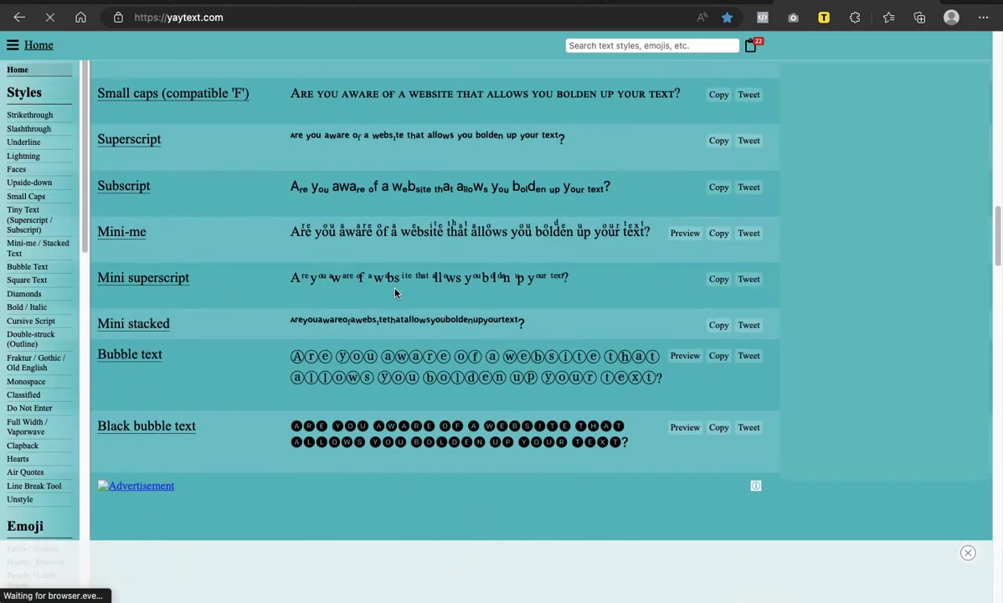
pyautogui.scroll(-8, 396, 292)
pyautogui.scroll(-11, 396, 293)
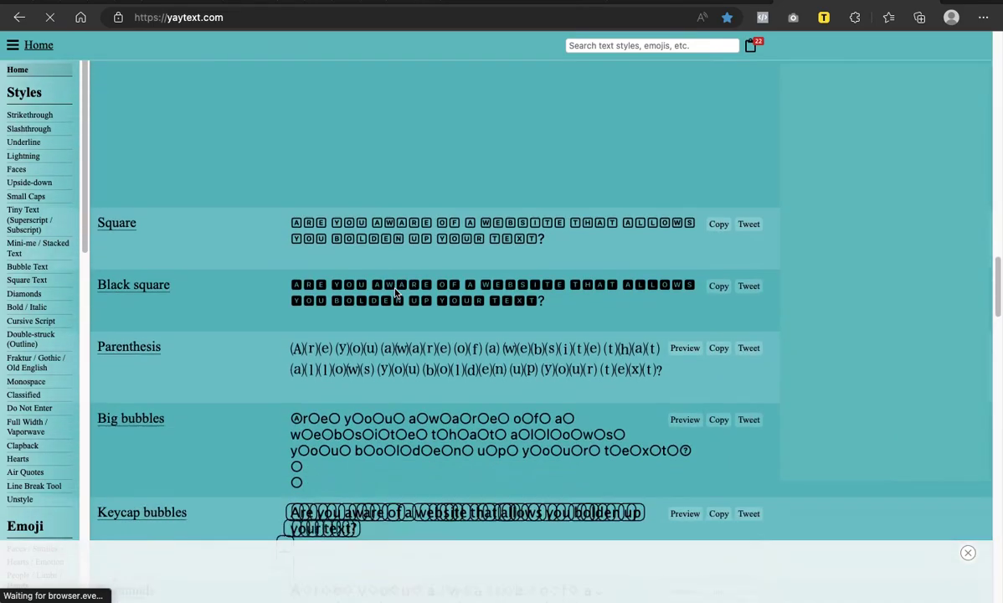
pyautogui.scroll(-3, 396, 293)
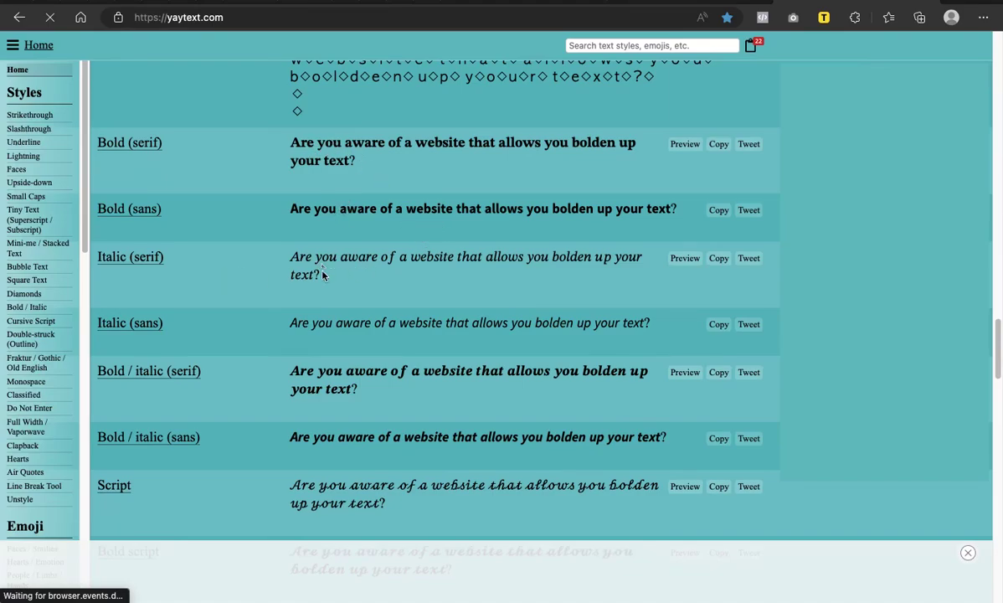
pyautogui.scroll(10, 330, 327)
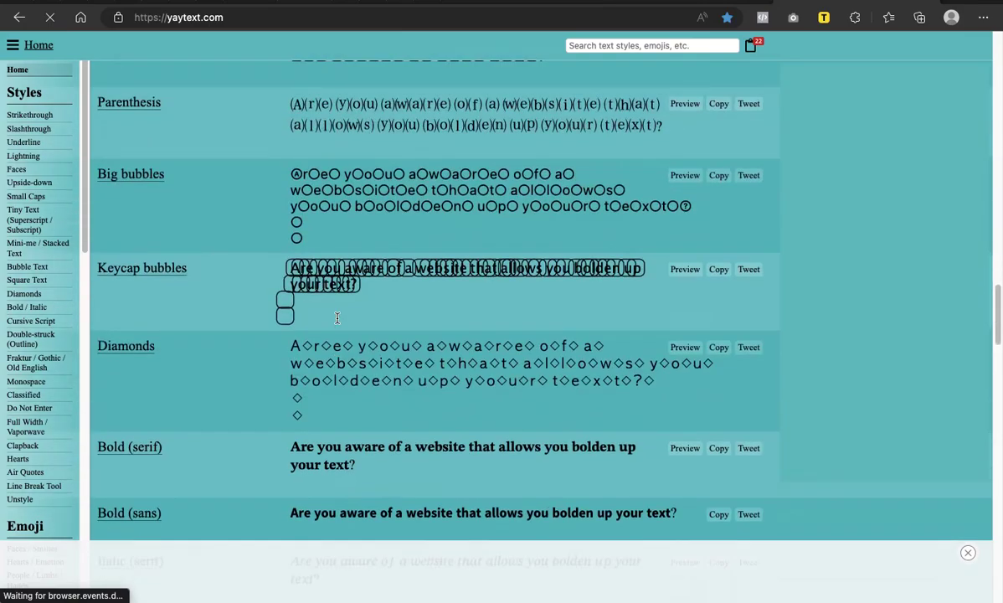
pyautogui.scroll(15, 338, 318)
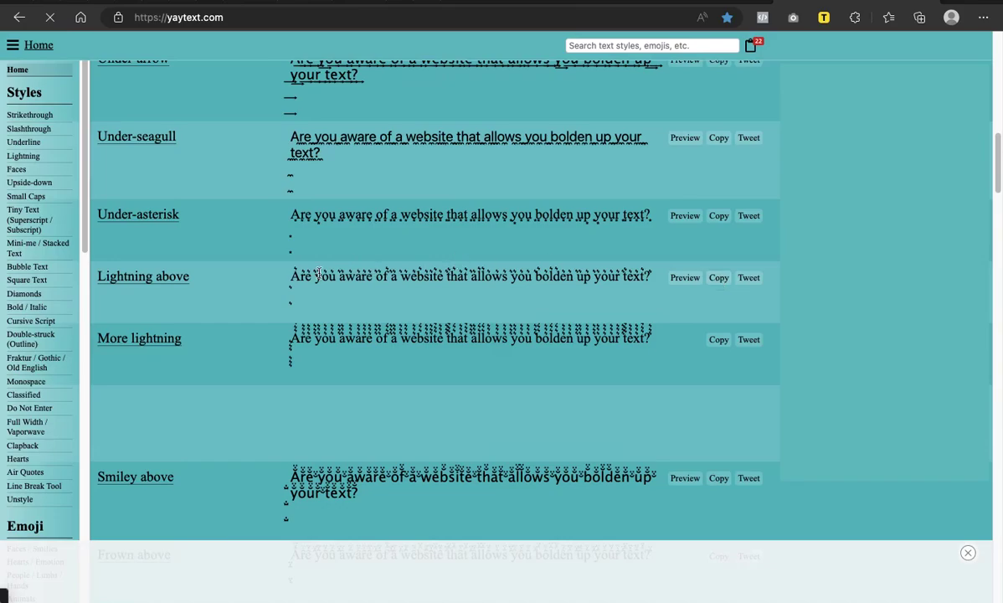
pyautogui.scroll(15, 412, 262)
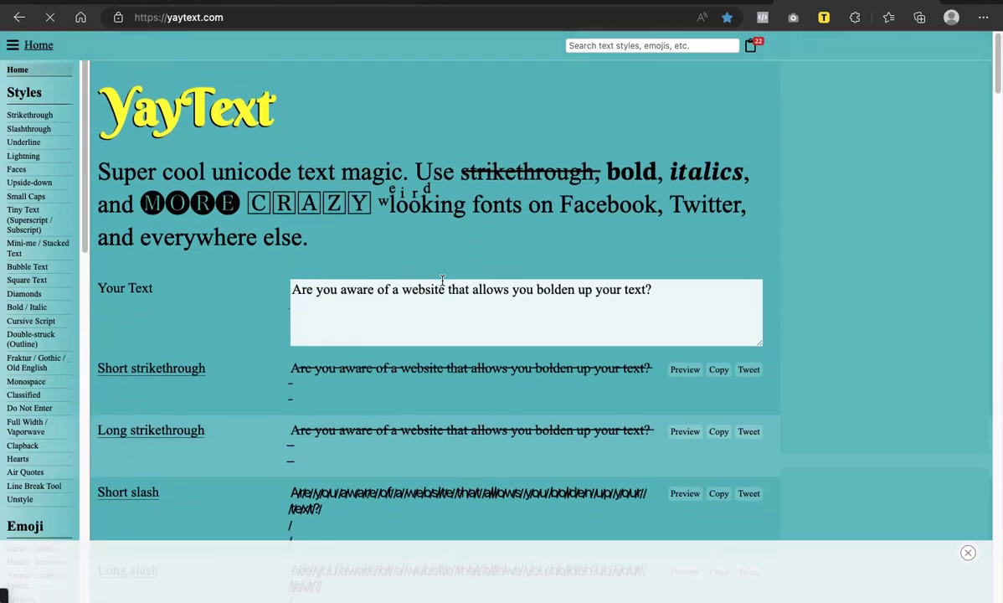
pyautogui.scroll(-3, 432, 285)
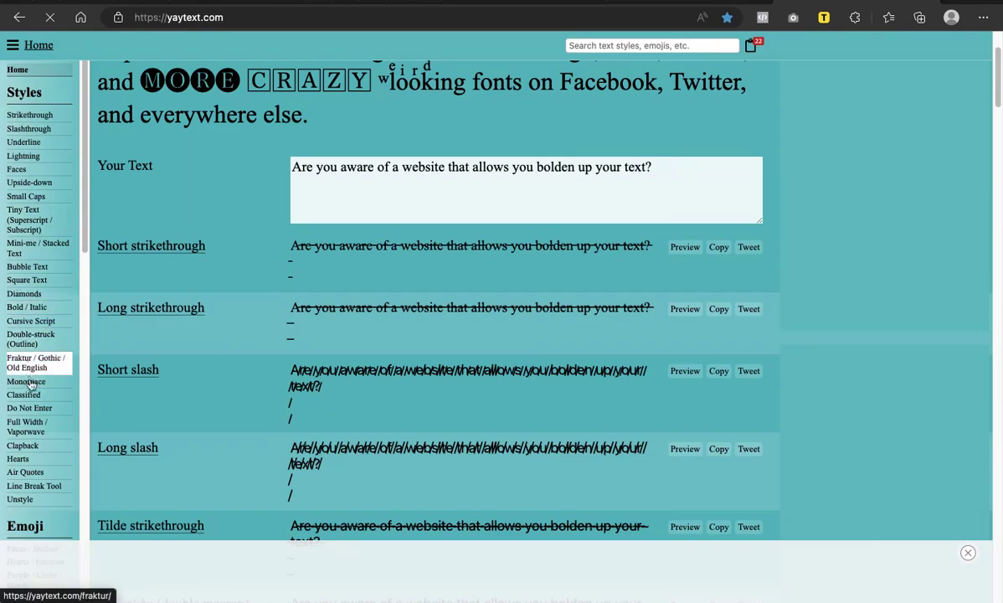
# Step: Open the Bold / Italic style page and review the sentence in its serif and sans variants
pyautogui.click(23, 311)
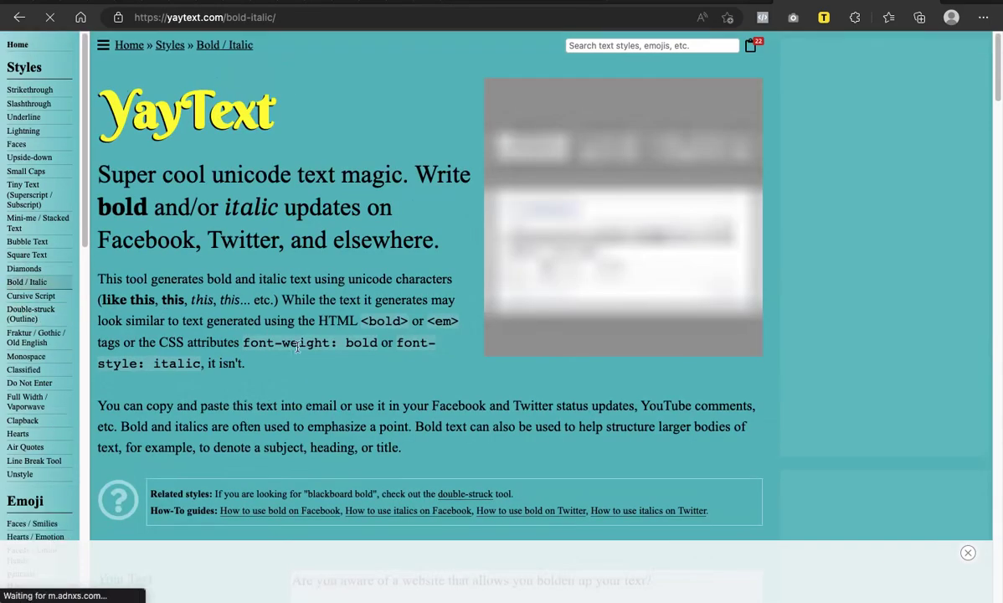
pyautogui.scroll(-7, 393, 372)
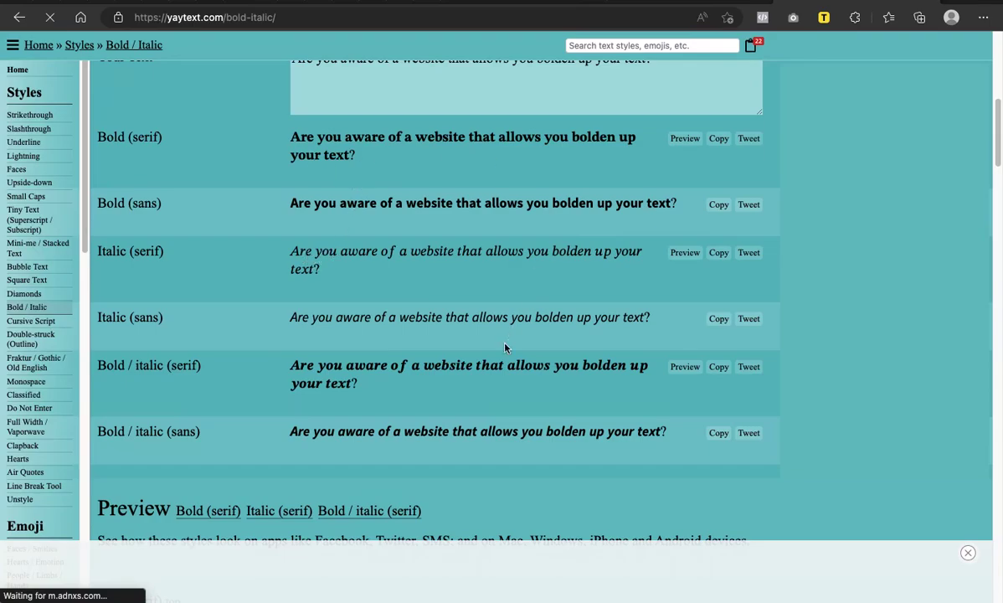
pyautogui.scroll(-5, 504, 347)
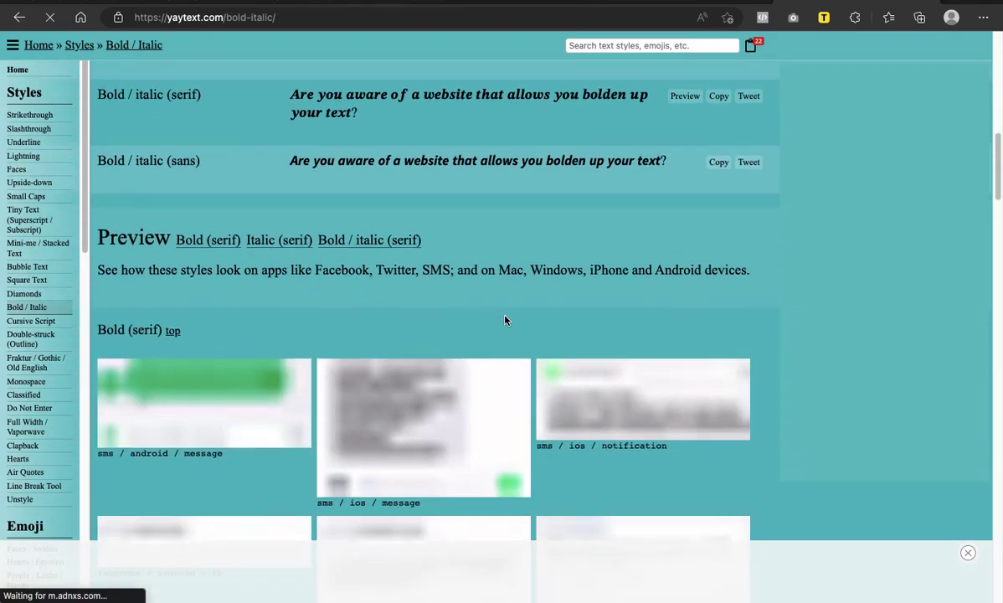
pyautogui.scroll(2, 504, 321)
pyautogui.scroll(4, 506, 335)
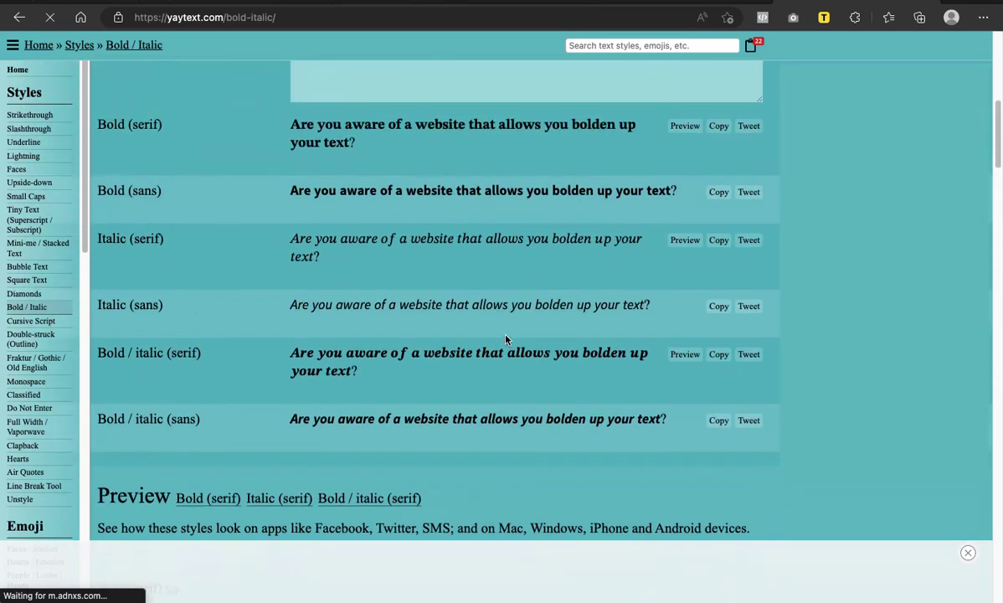
pyautogui.scroll(-1, 436, 335)
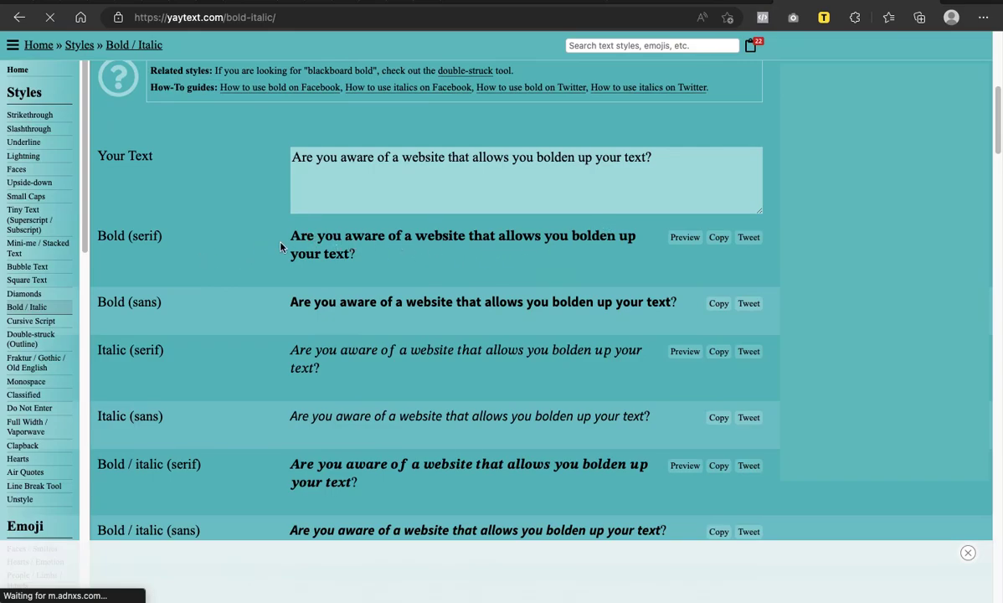
pyautogui.scroll(2, 508, 352)
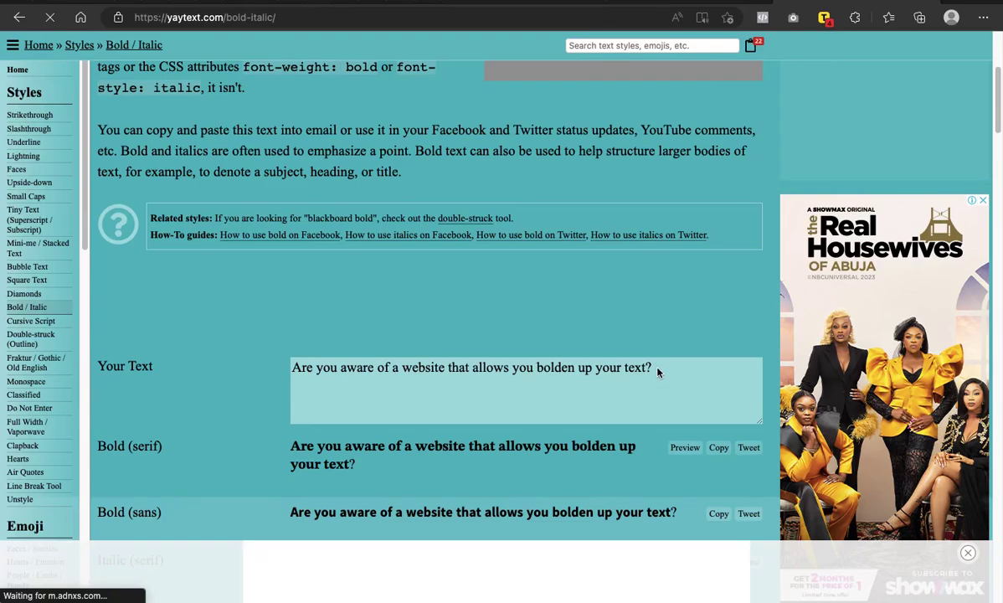
# Step: Replace the sentence in Your Text with "You have to stop struggling to earn passively online!"
pyautogui.click(642, 369)
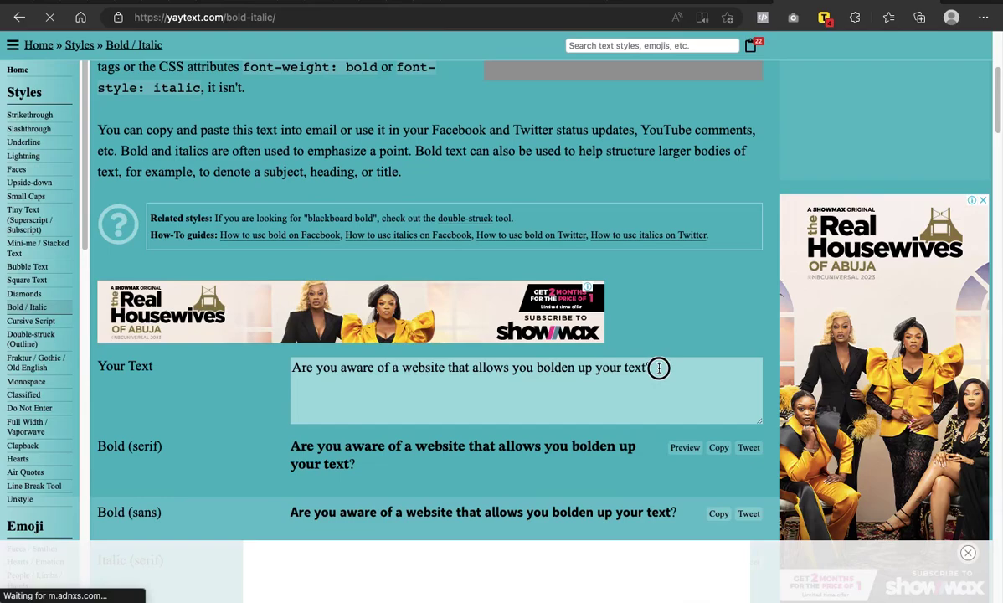
pyautogui.hotkey('ctrl', 'shift', 'Left')
pyautogui.hotkey('ctrl', 'shift', 'Left')
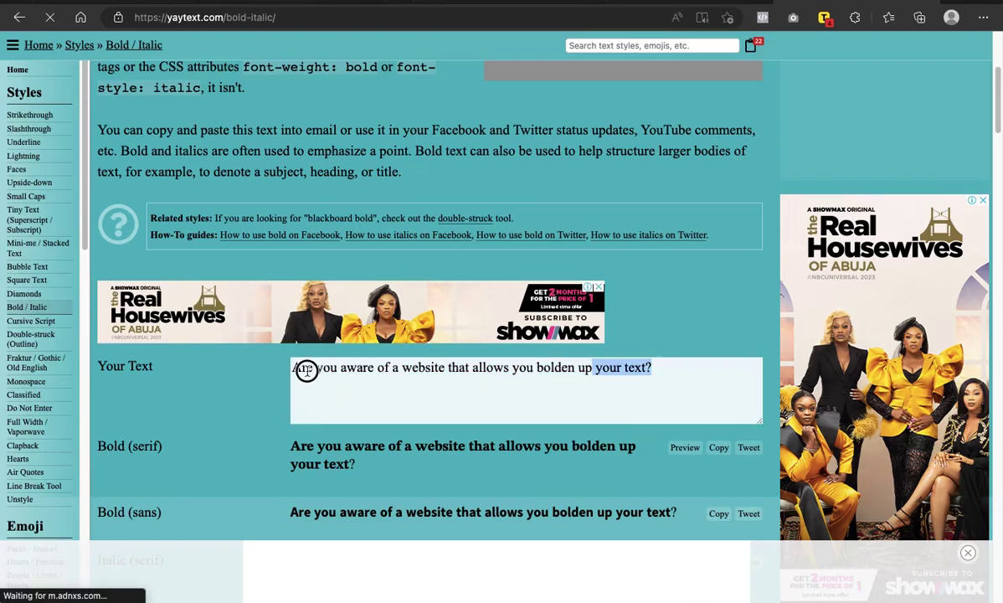
pyautogui.hotkey('shift', 'Home')
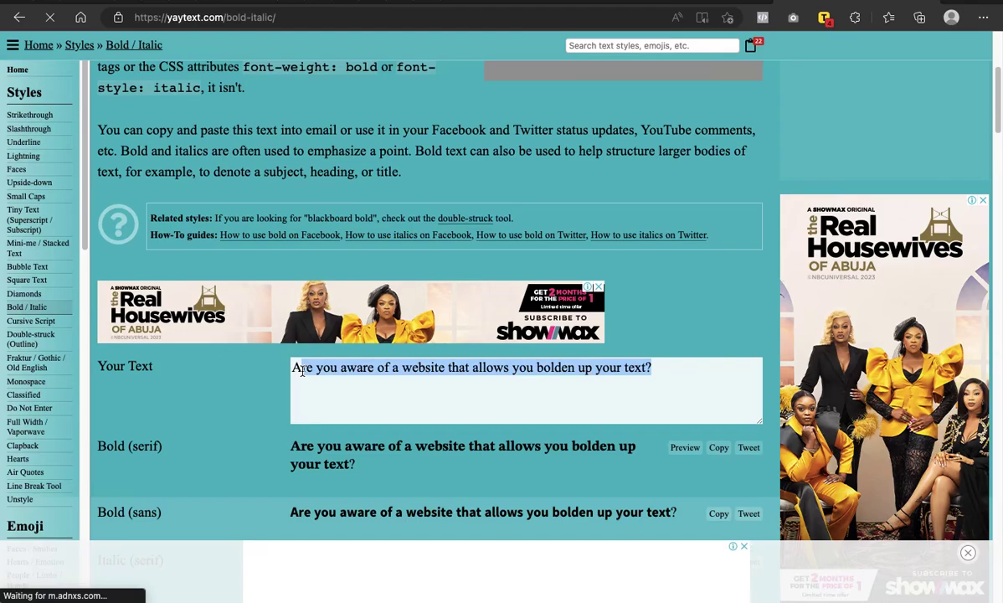
pyautogui.press('BackSpace')
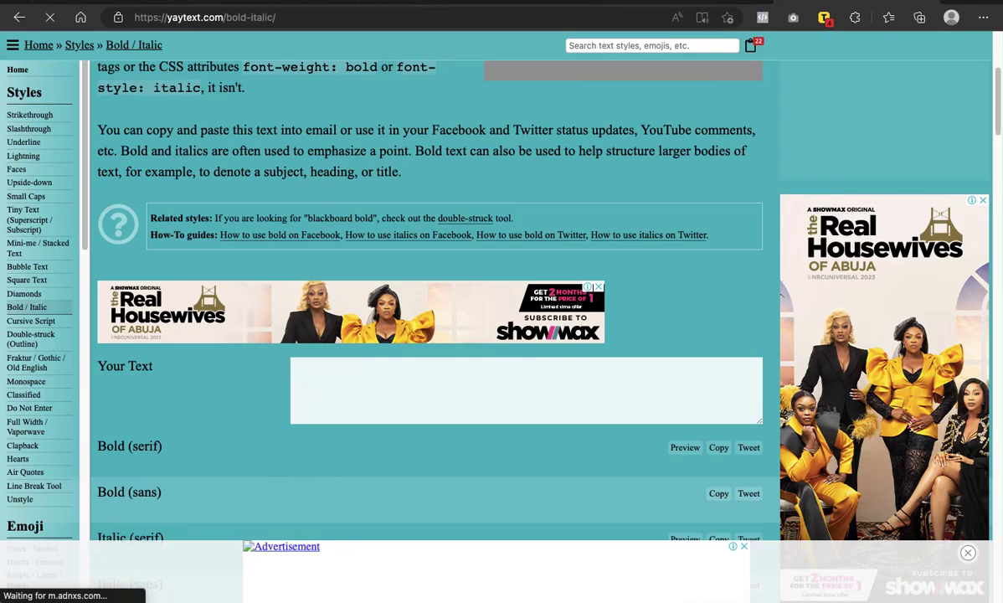
pyautogui.write('You have')
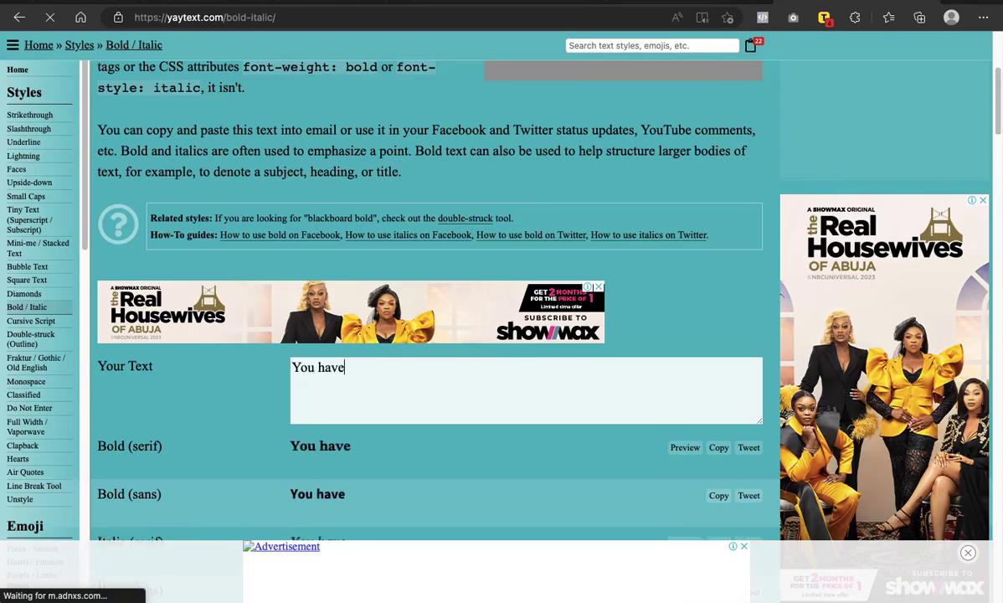
pyautogui.write(' to stop s')
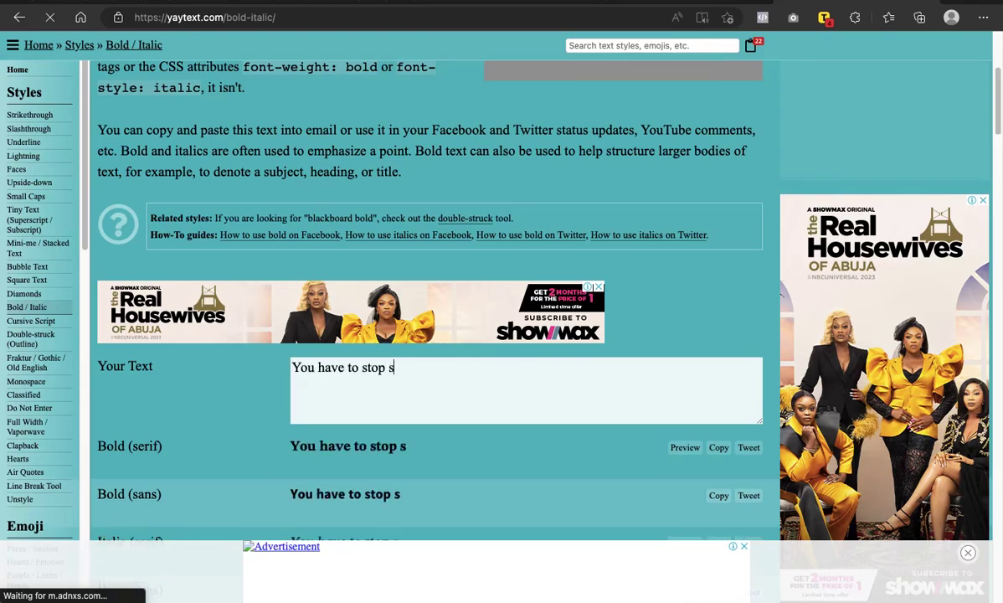
pyautogui.write('truggling ')
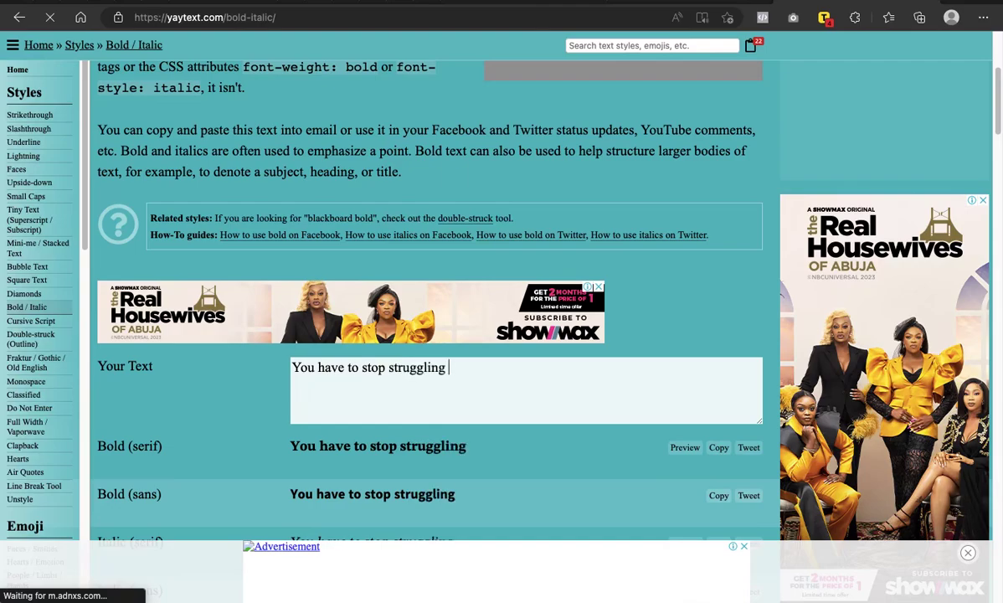
pyautogui.write('to earn pa')
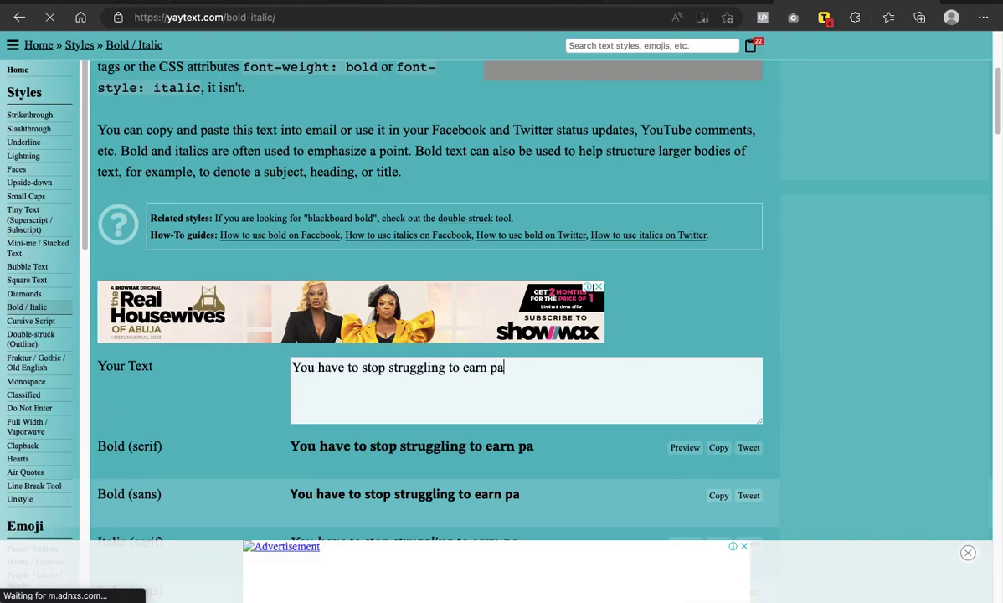
pyautogui.write('ssively onli')
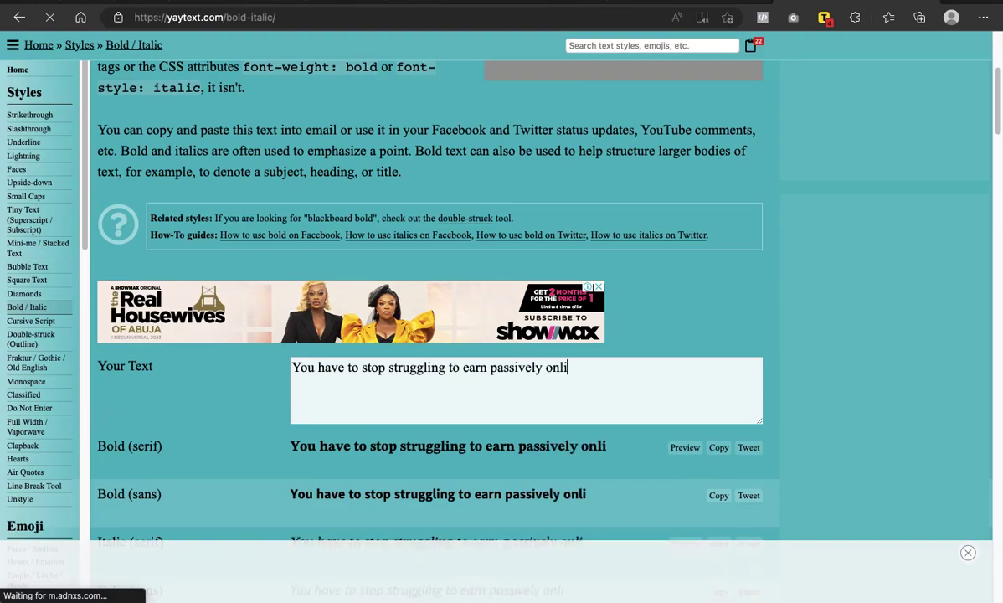
pyautogui.write('ne!')
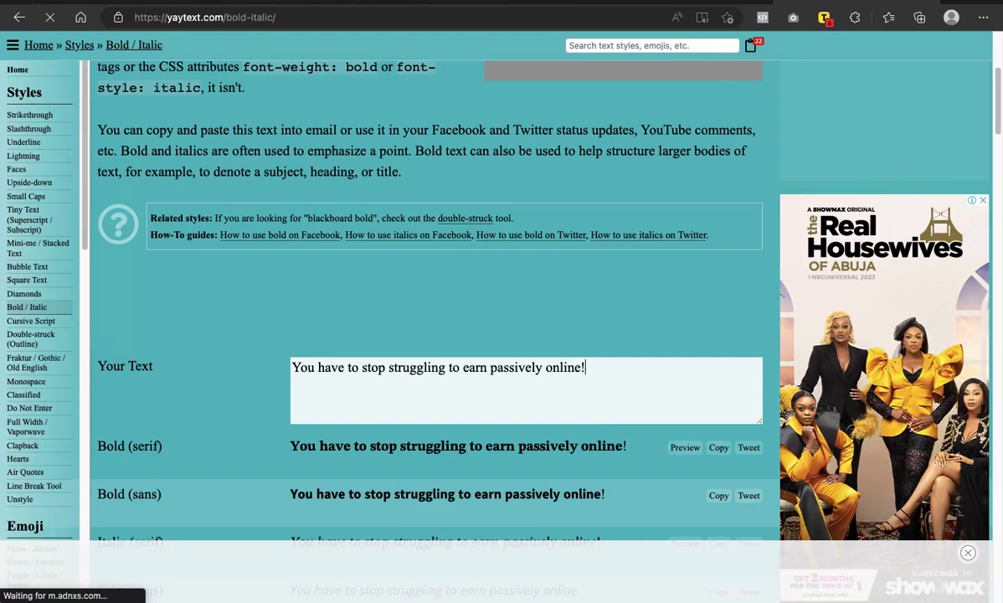
# Step: Add the line "Follow this steps" below the new sentence, separated by a blank line
pyautogui.press('Return')
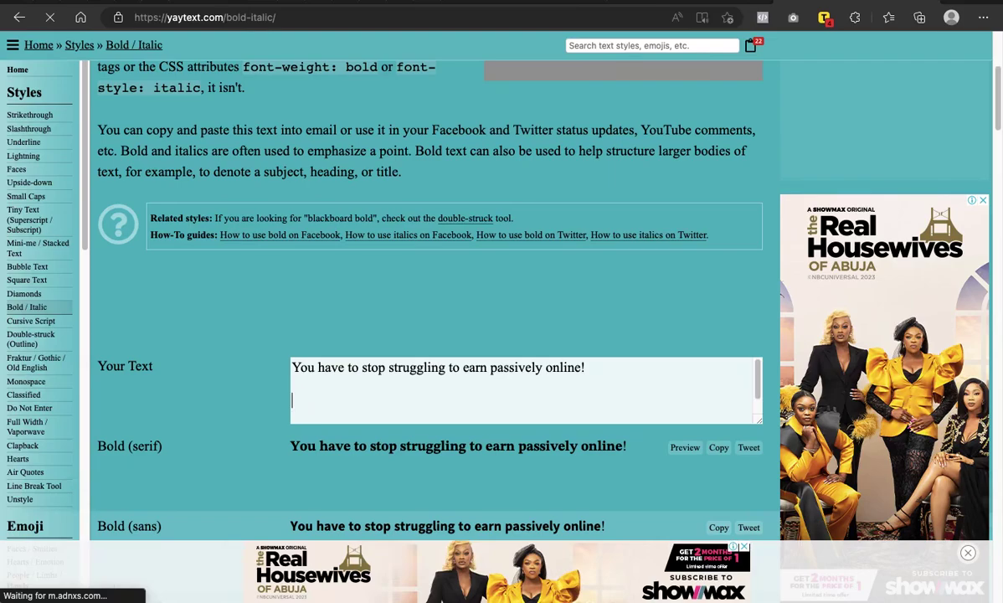
pyautogui.write('Follow this steps')
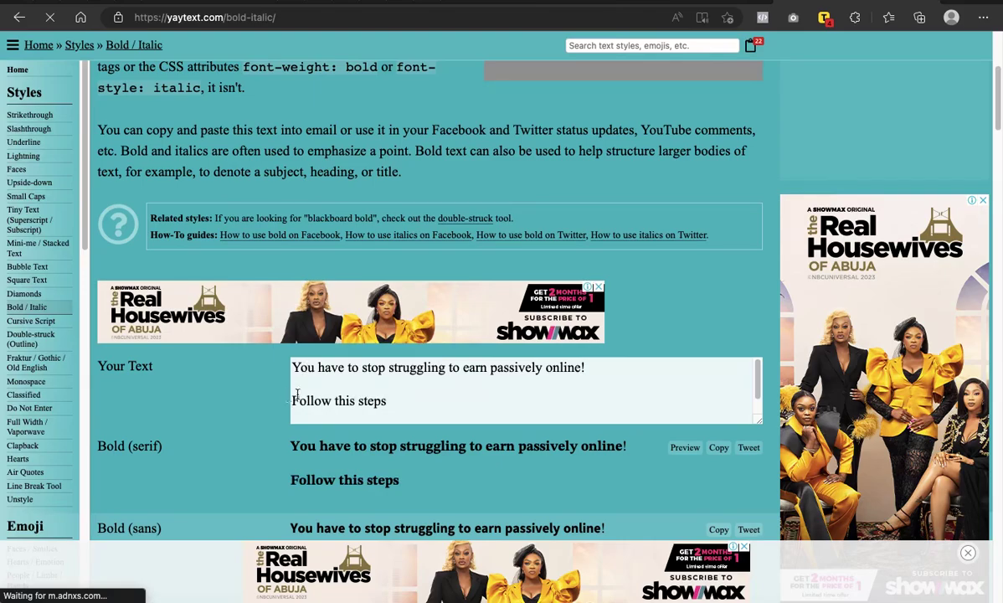
pyautogui.scroll(-1, 386, 383)
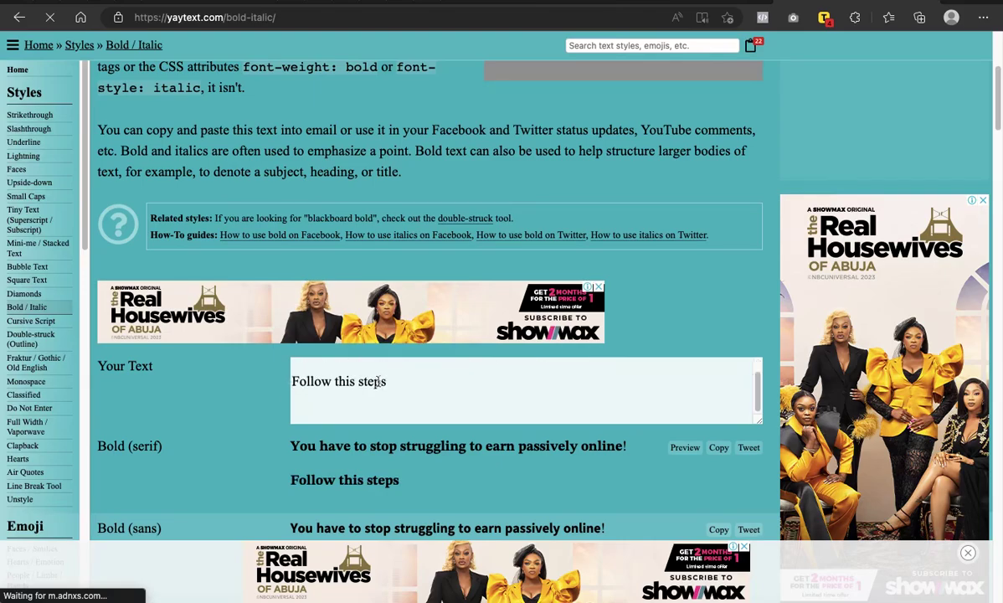
pyautogui.scroll(1, 385, 387)
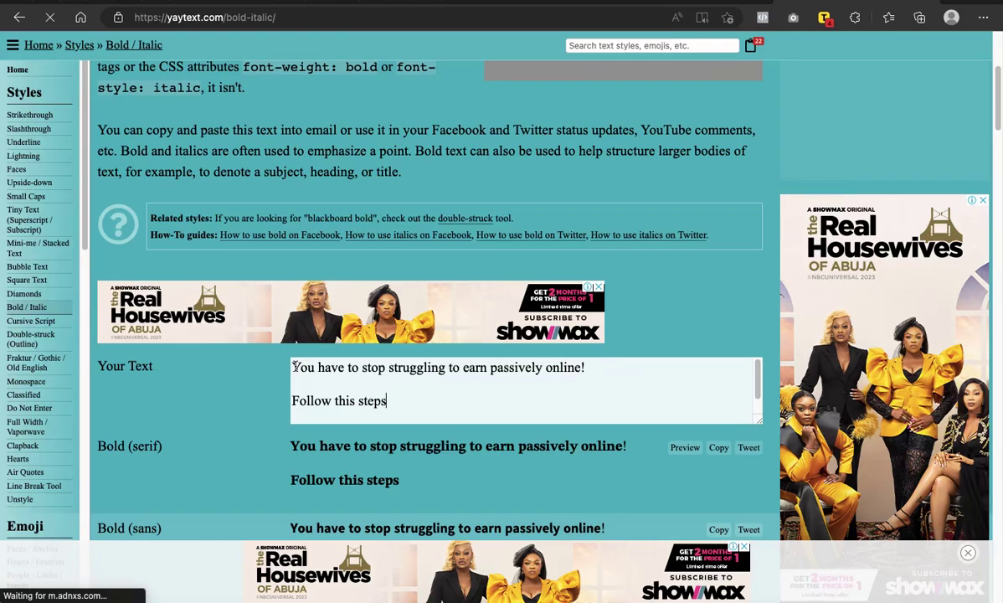
# Step: Copy the Bold (serif) version and paste it over the entire contents of Your Text
pyautogui.click(720, 448)
pyautogui.click(718, 448)
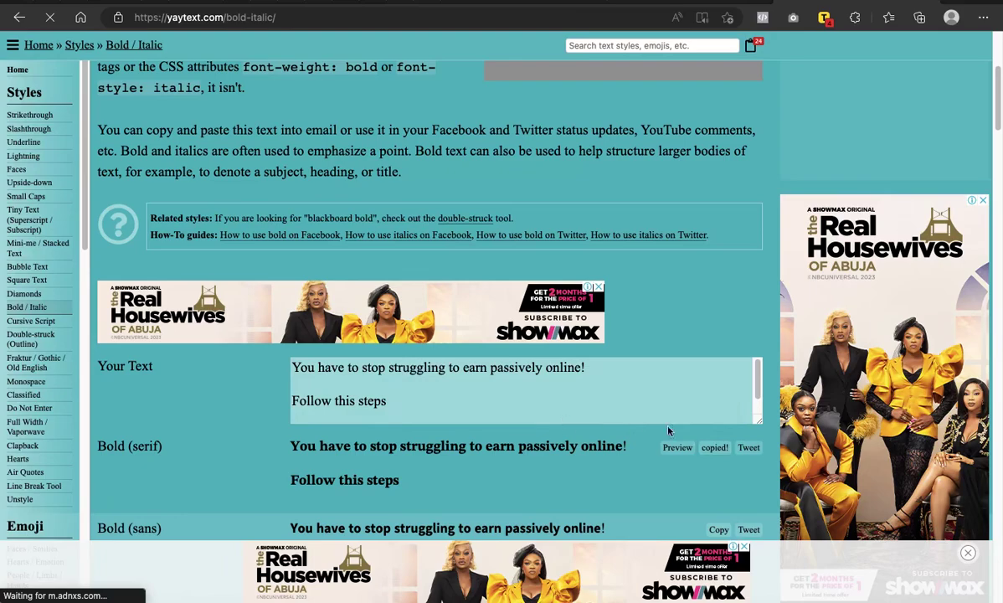
pyautogui.click(421, 402)
pyautogui.hotkey('ctrl', 'a')
pyautogui.hotkey('ctrl', 'v')
pyautogui.scroll(2, 411, 401)
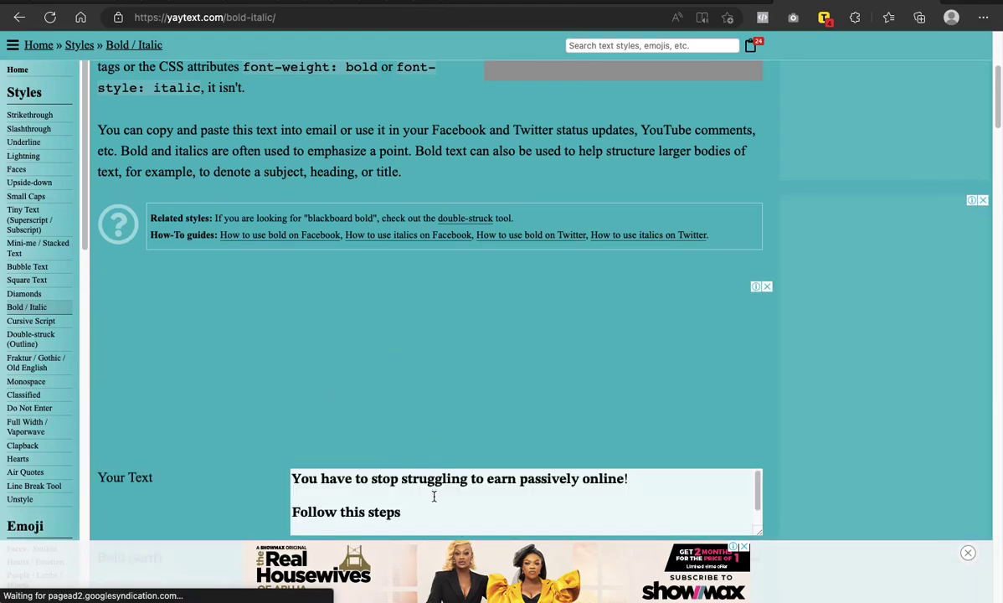
pyautogui.scroll(-1, 434, 496)
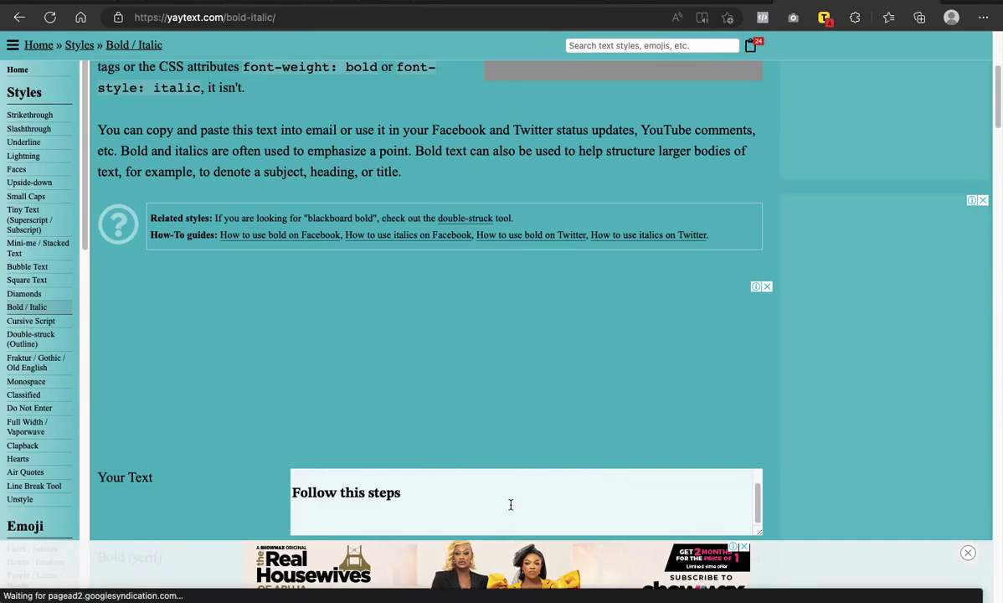
pyautogui.scroll(1, 567, 505)
pyautogui.scroll(-2, 728, 485)
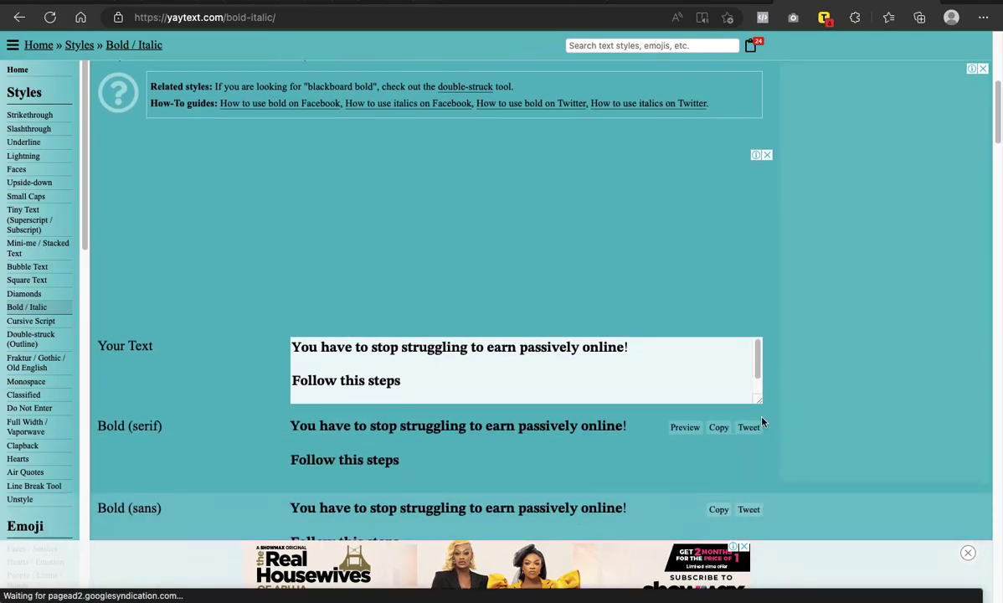
pyautogui.scroll(-1, 511, 383)
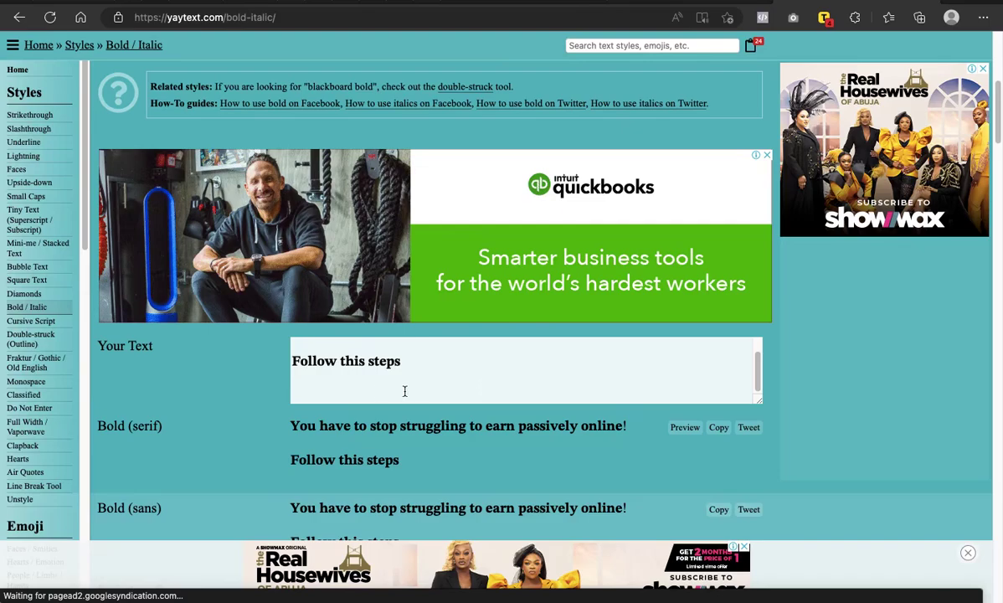
pyautogui.scroll(1, 410, 391)
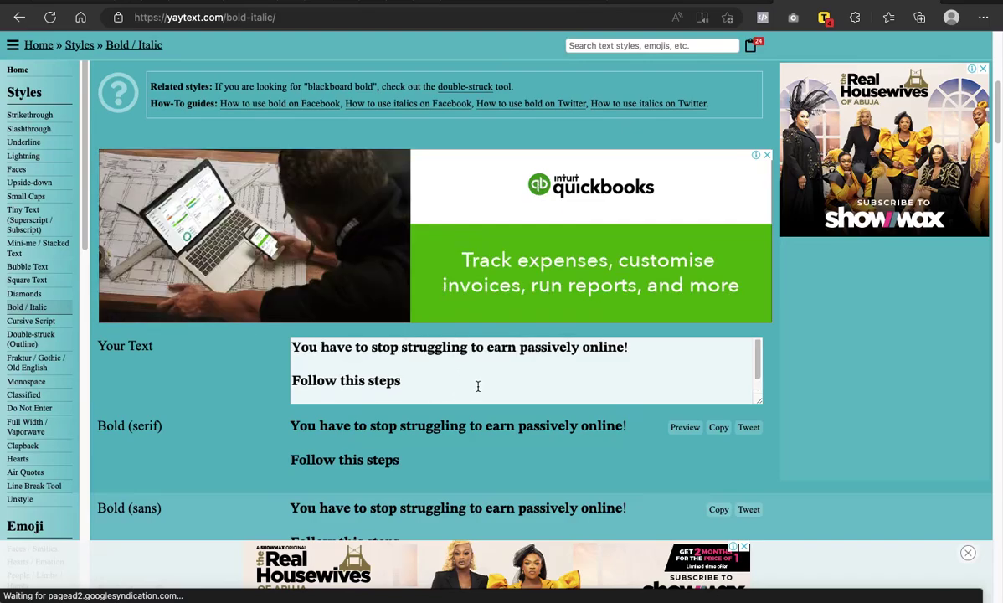